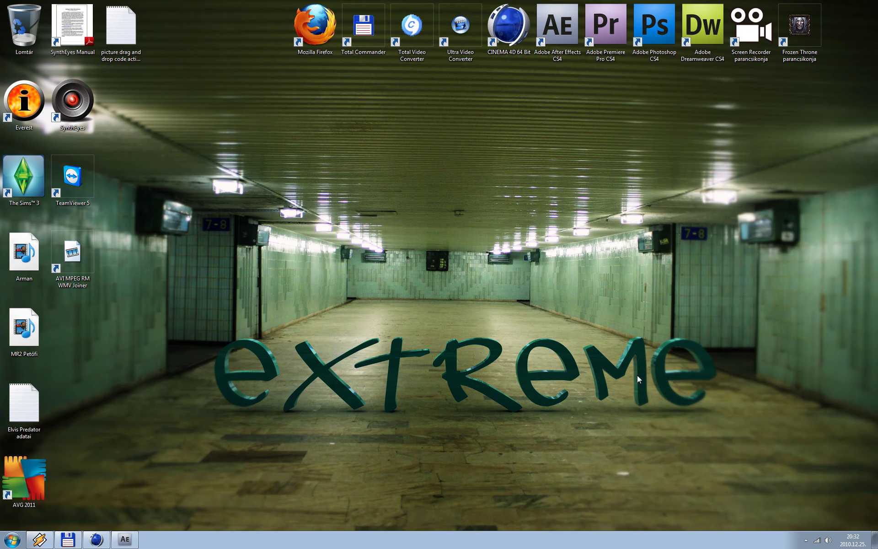
# Create a Cinema 4D material from Cinema pan.jpg by dragging it in from Total Commander.
pyautogui.click(96, 540)
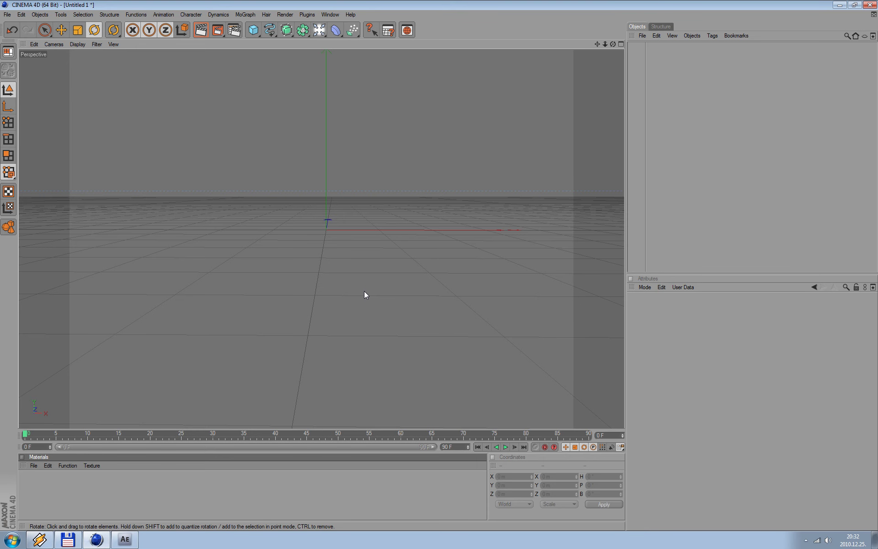
pyautogui.click(67, 540)
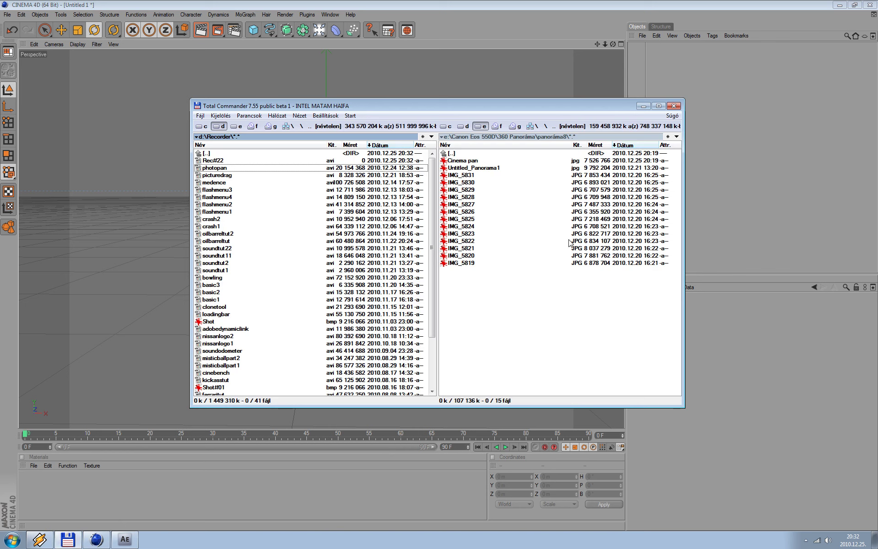
pyautogui.click(465, 161)
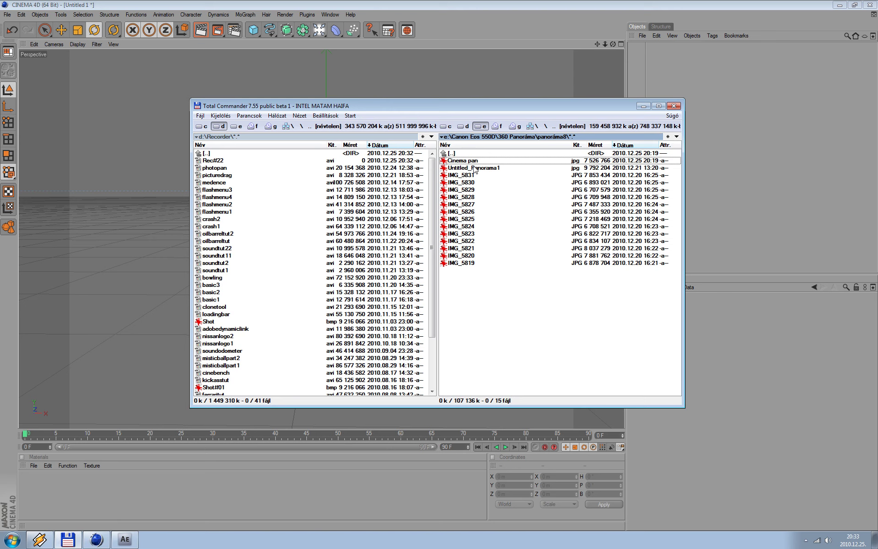
pyautogui.moveTo(473, 168); pyautogui.dragTo(262, 423)
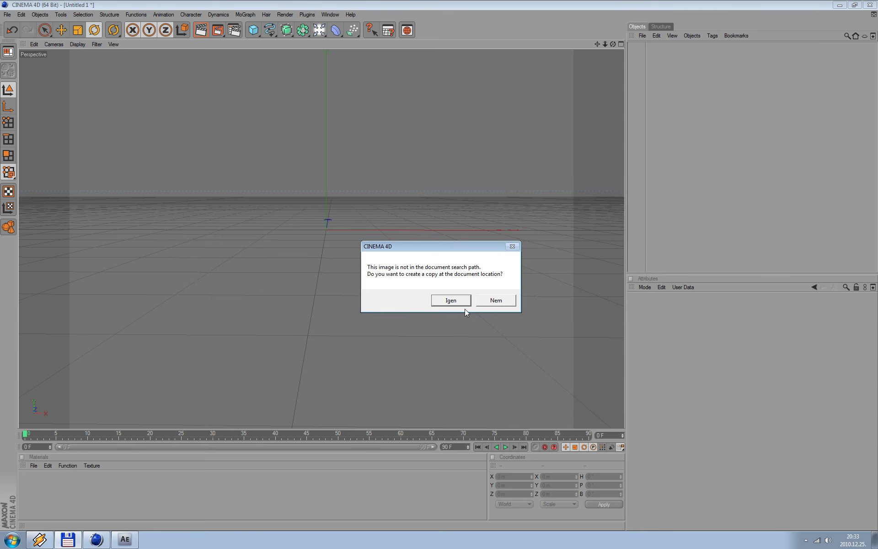
pyautogui.click(489, 301)
# Create a second material from the IMG_5823.JPG photo.
pyautogui.click(69, 540)
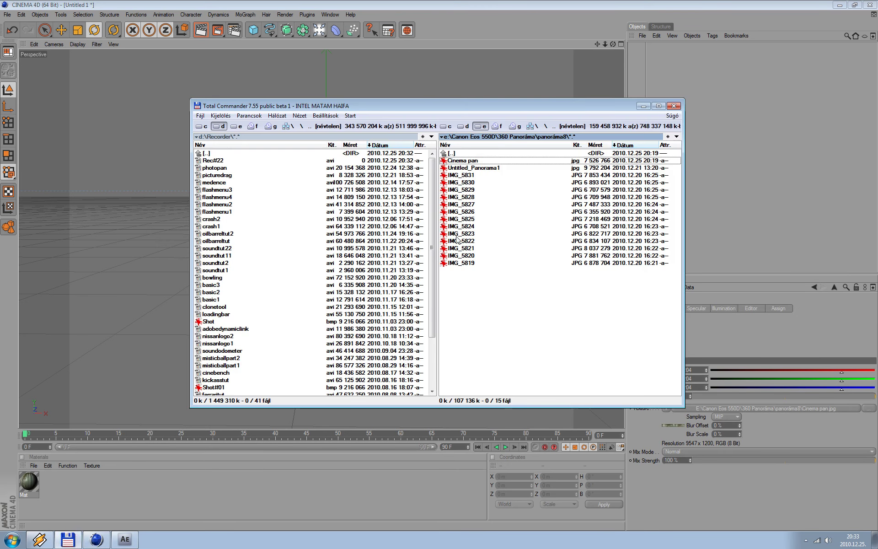
pyautogui.click(470, 234)
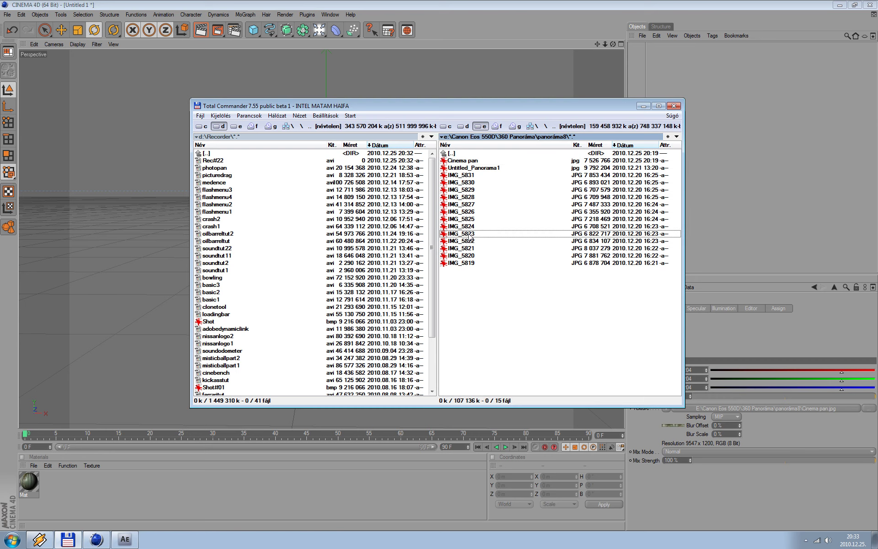
pyautogui.moveTo(469, 234); pyautogui.dragTo(105, 498)
# Add a Sky object textured with the Cinema pan panorama material.
pyautogui.click(501, 301)
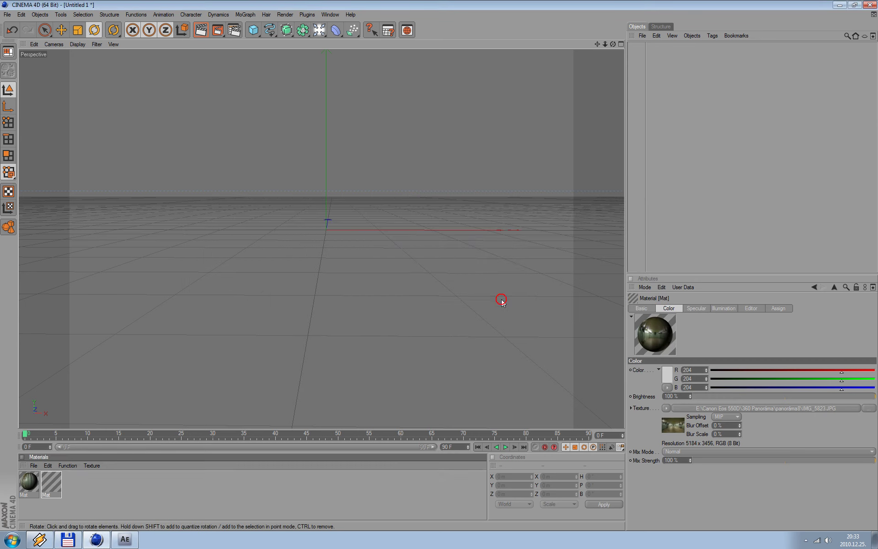
pyautogui.click(319, 30)
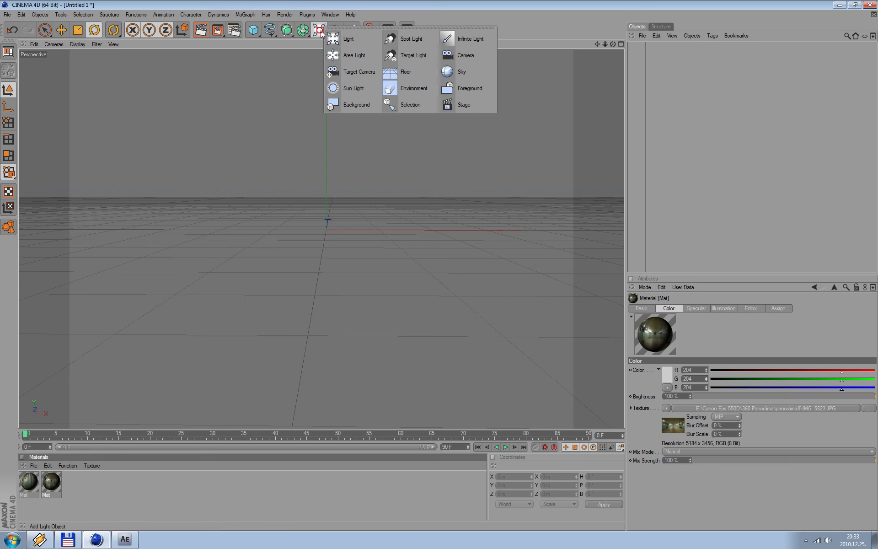
pyautogui.click(453, 73)
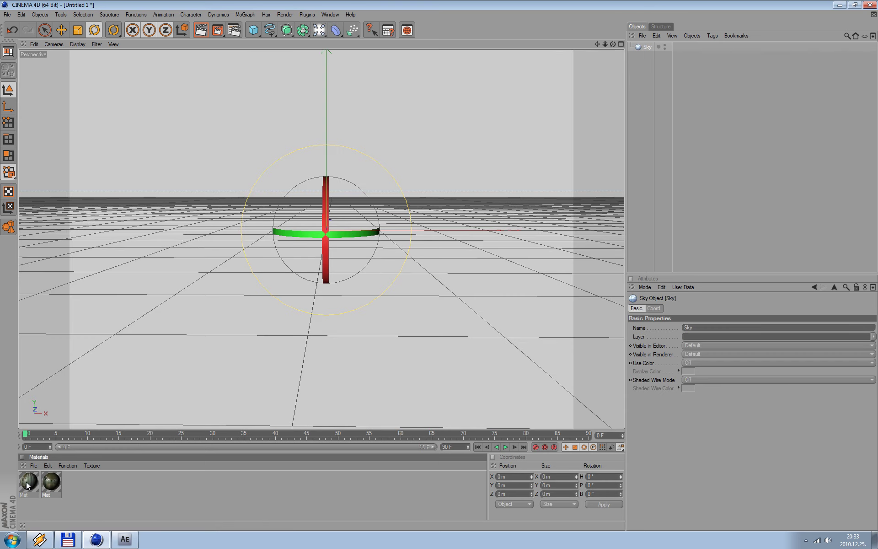
pyautogui.moveTo(28, 484); pyautogui.dragTo(648, 46)
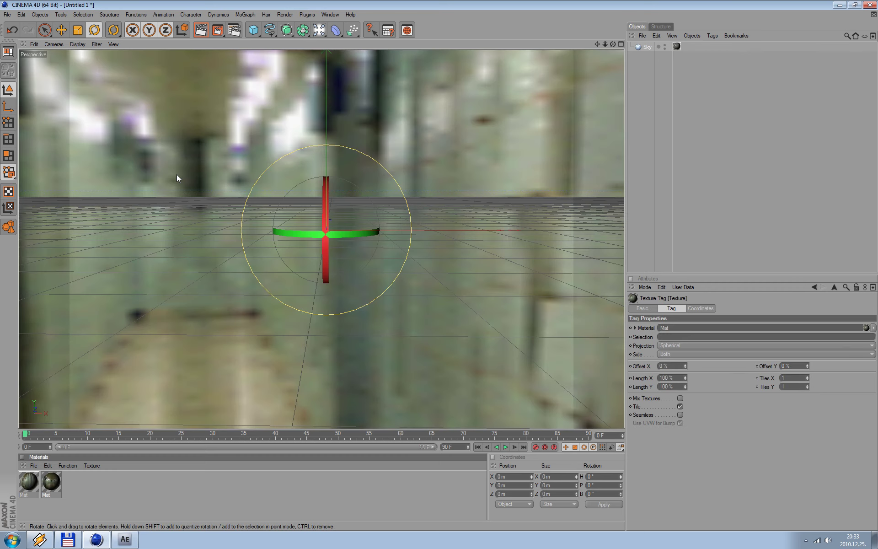
pyautogui.keyDown('alt'); pyautogui.moveTo(178, 179); pyautogui.dragTo(348, 200); pyautogui.keyUp('alt')
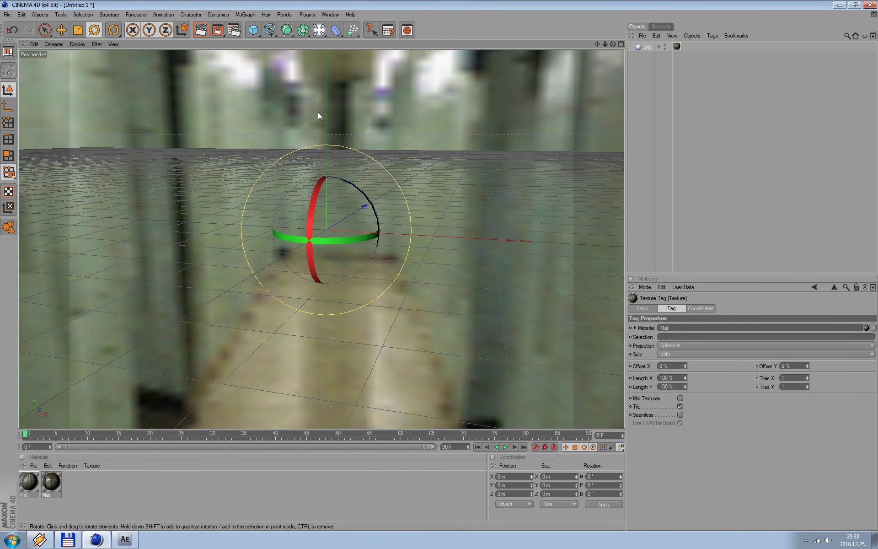
# Add a Background object carrying the IMG_5823 photo material.
pyautogui.click(319, 31)
pyautogui.click(353, 105)
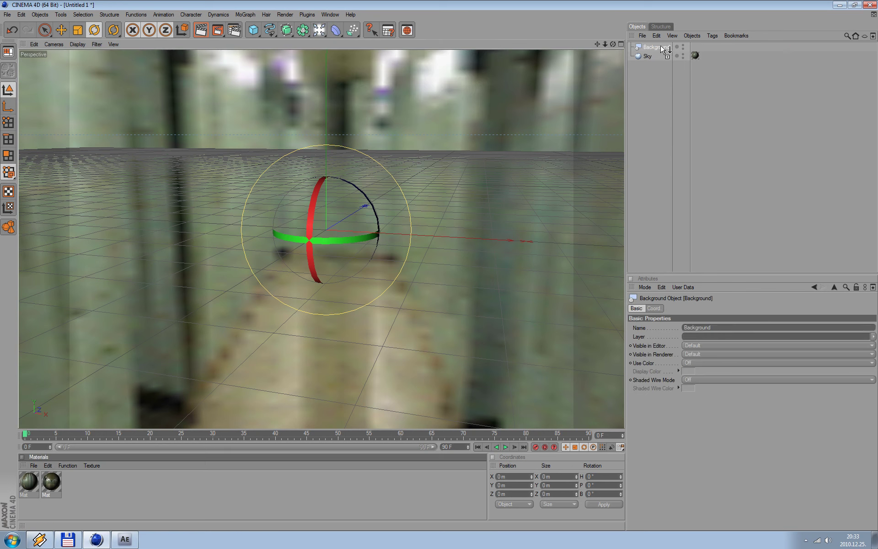
pyautogui.moveTo(57, 483); pyautogui.dragTo(662, 48)
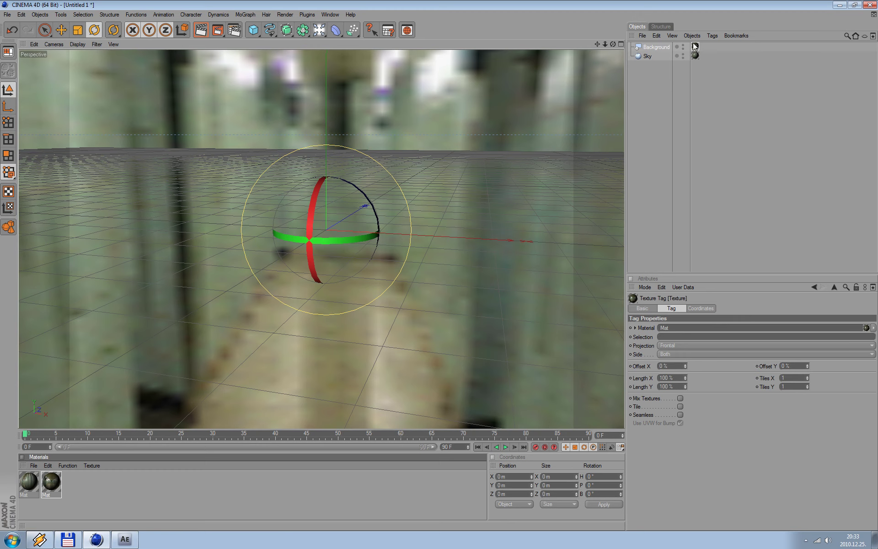
# Add a Compositing tag to the Sky with Seen by Camera turned off.
pyautogui.click(648, 56)
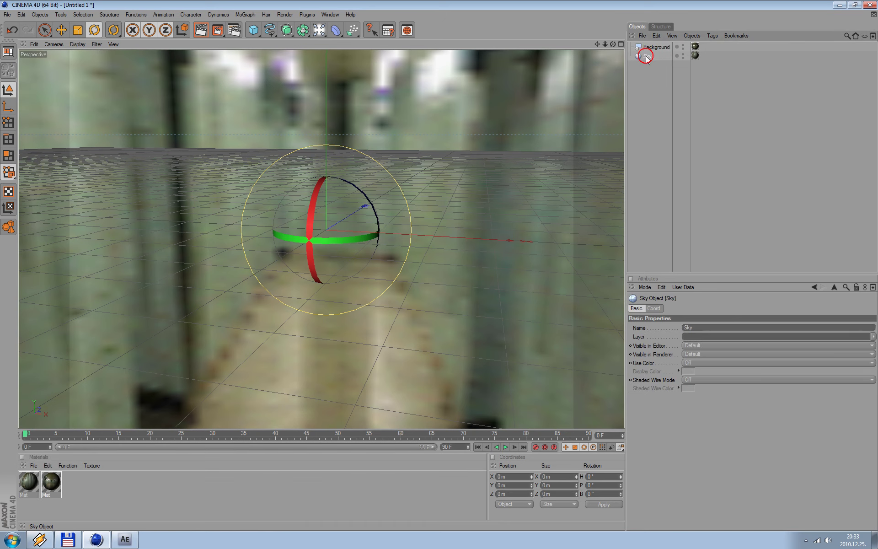
pyautogui.rightClick(649, 56)
pyautogui.moveTo(686, 62)
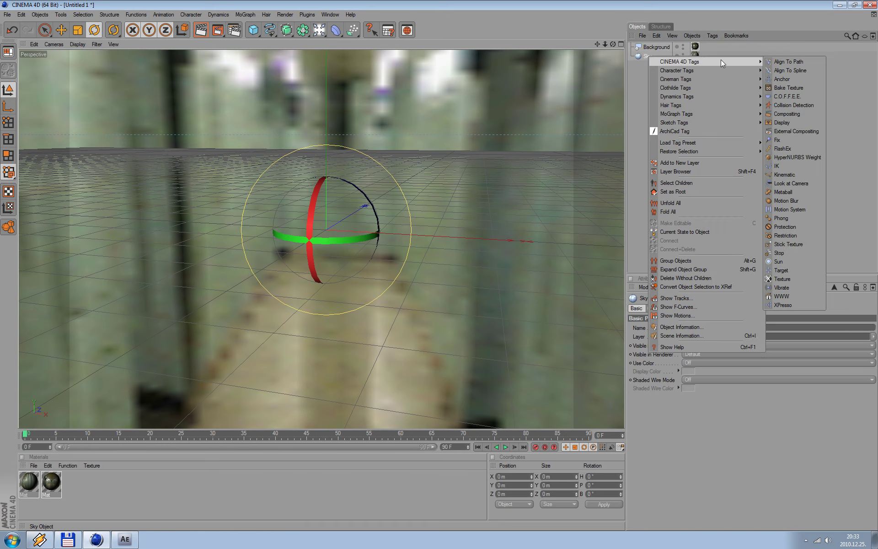
pyautogui.click(787, 114)
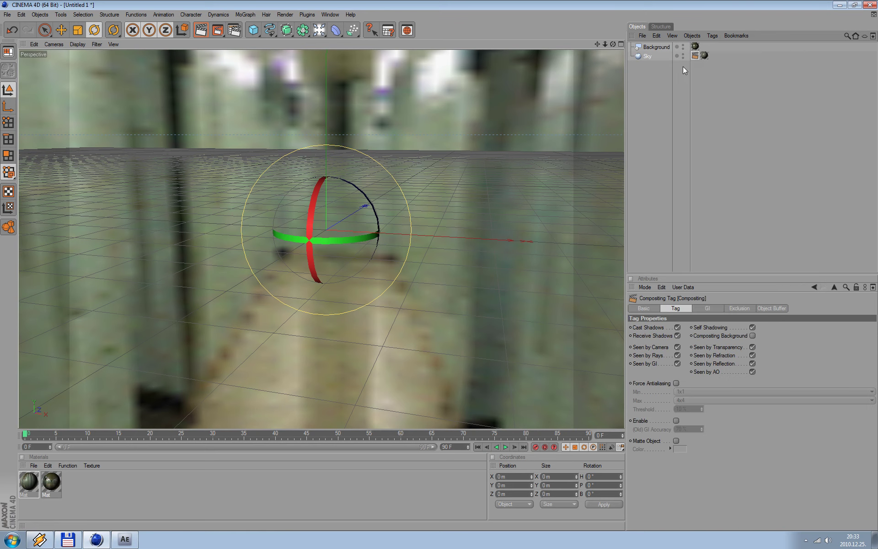
pyautogui.click(695, 56)
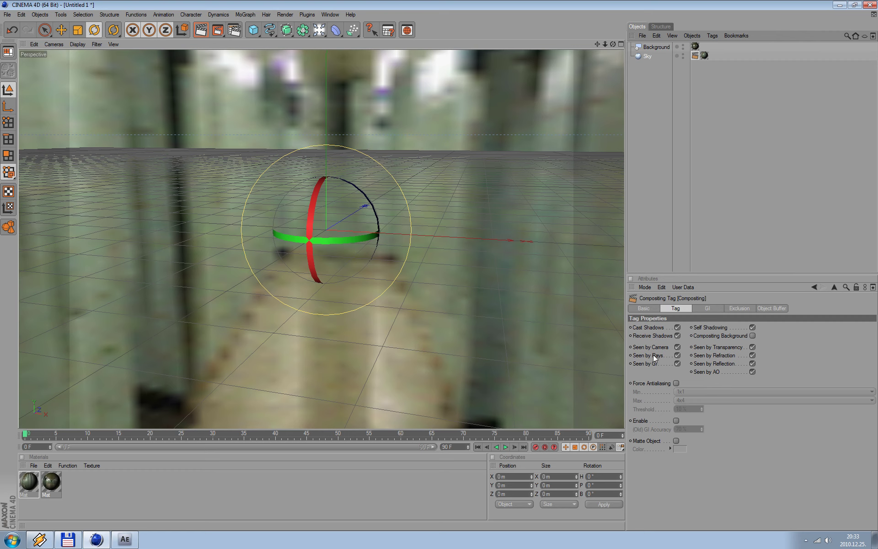
pyautogui.click(678, 348)
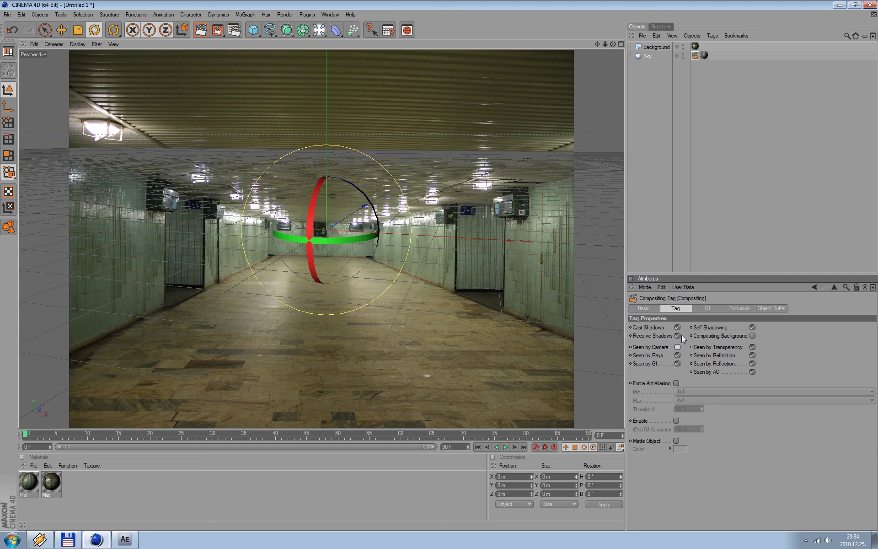
# Set the Render Settings output Width to 1920 and Height to 1200 pixels.
pyautogui.click(235, 30)
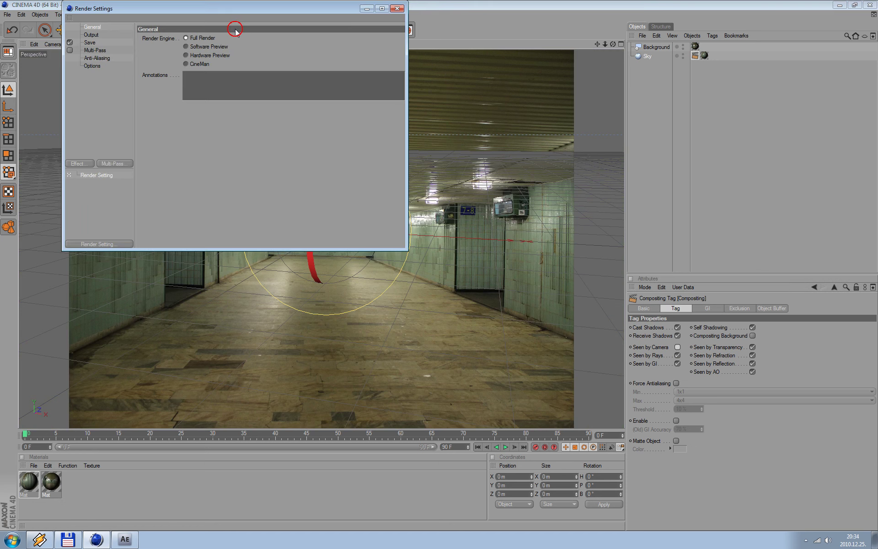
pyautogui.click(94, 35)
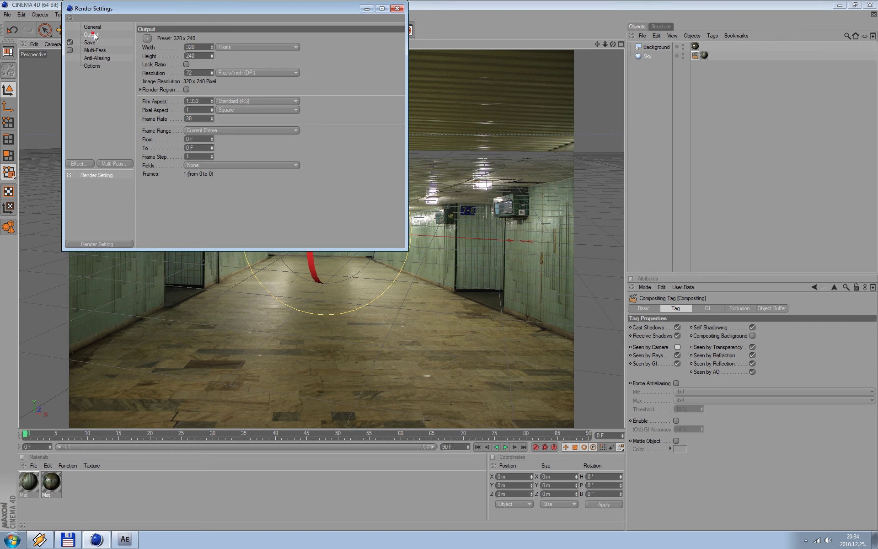
pyautogui.doubleClick(188, 48)
pyautogui.write('19')
pyautogui.write('20')
pyautogui.doubleClick(198, 55)
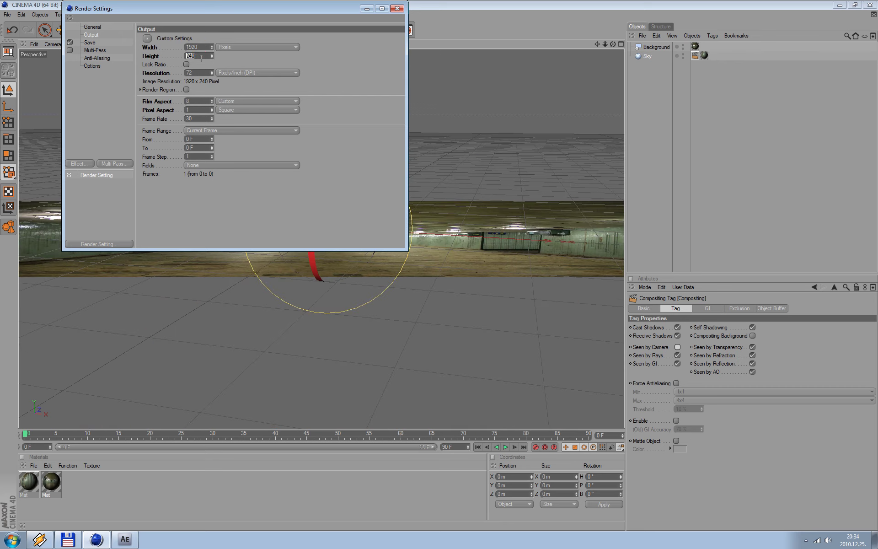
pyautogui.write('1200')
pyautogui.press('Return')
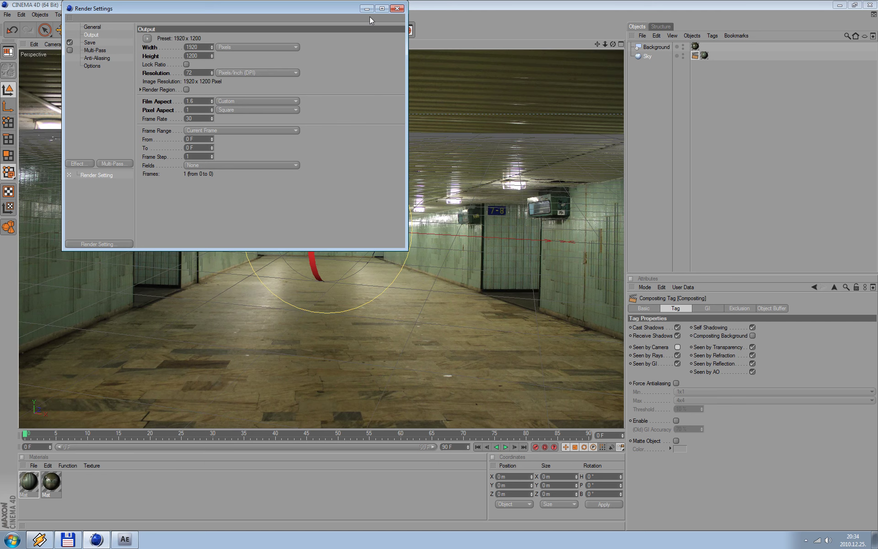
pyautogui.click(397, 8)
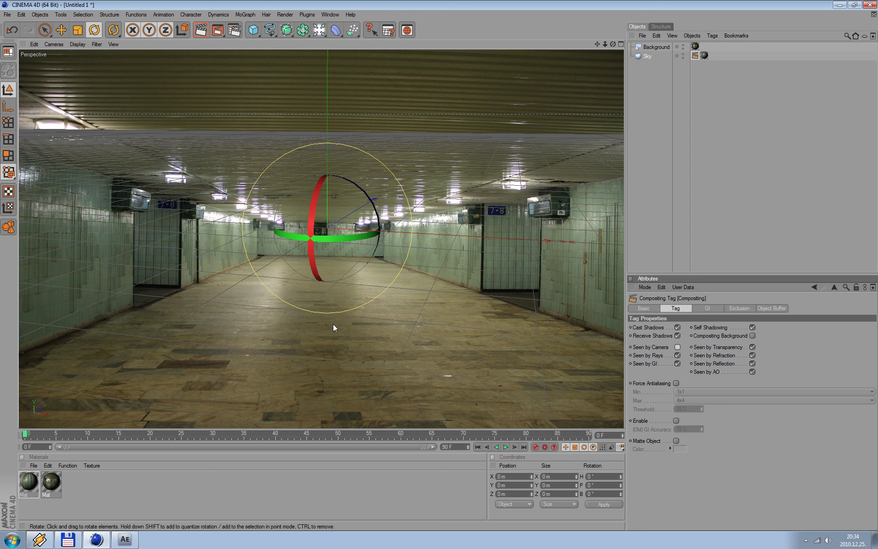
# Add a camera and frame the underpass floor so the grid matches the photo's perspective.
pyautogui.moveTo(166, 323)
pyautogui.mouseDown()
pyautogui.moveTo(165, 293)
pyautogui.moveTo(165, 316)
pyautogui.mouseUp()
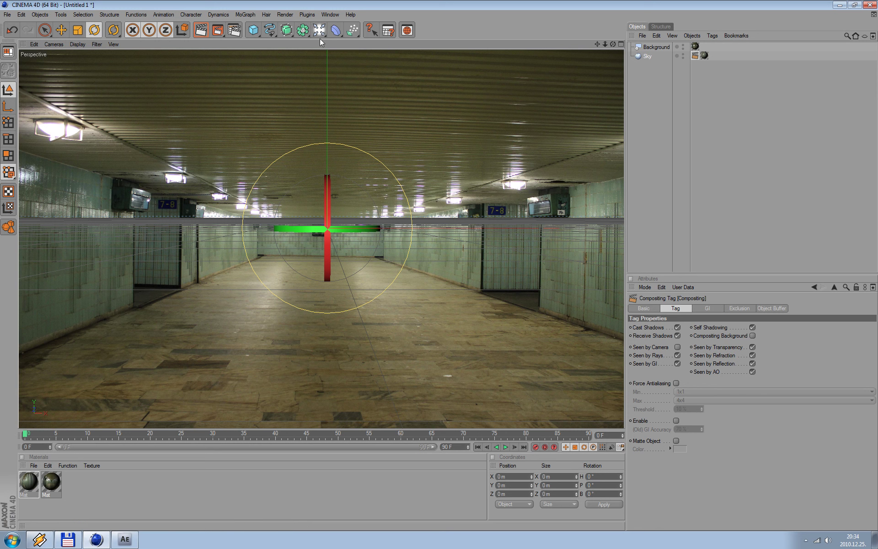
pyautogui.moveTo(320, 32); pyautogui.dragTo(452, 50)
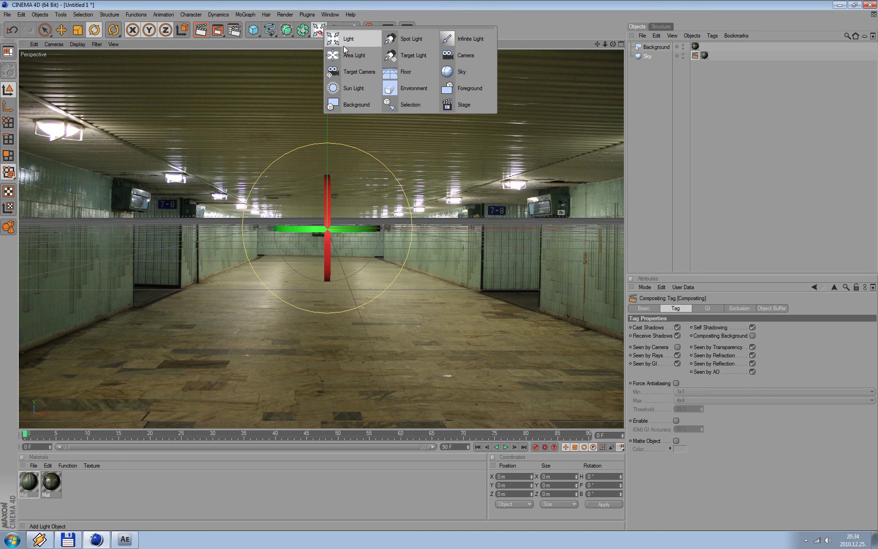
pyautogui.click(451, 50)
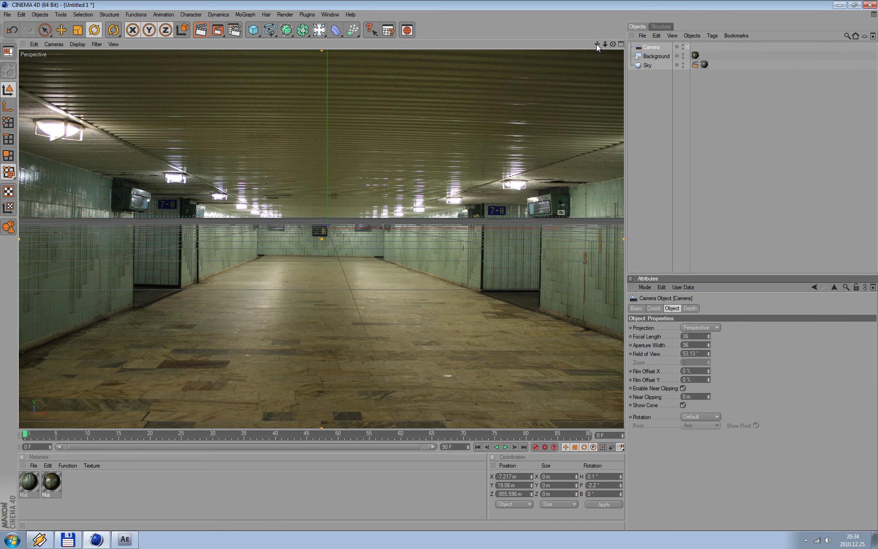
pyautogui.moveTo(597, 44); pyautogui.dragTo(595, 65)
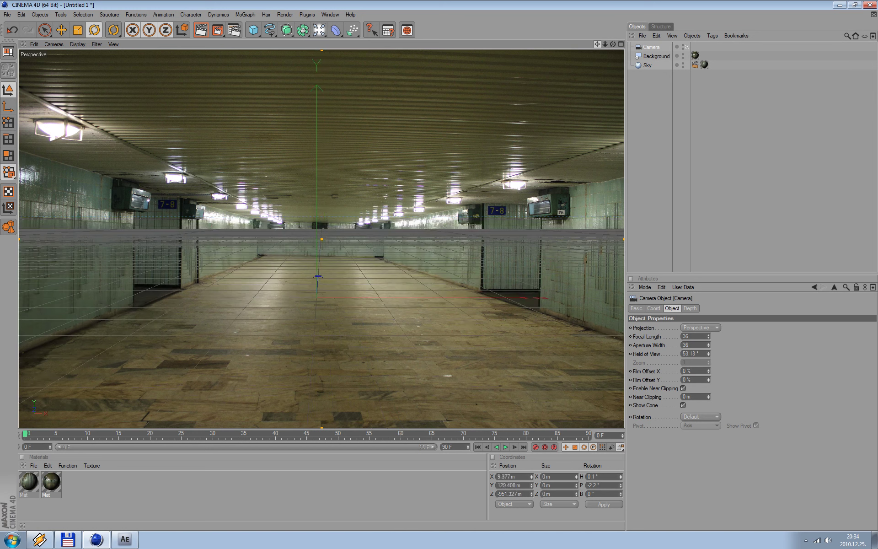
pyautogui.moveTo(595, 64)
pyautogui.mouseDown()
pyautogui.moveTo(385, 196)
pyautogui.moveTo(440, 265)
pyautogui.mouseUp()
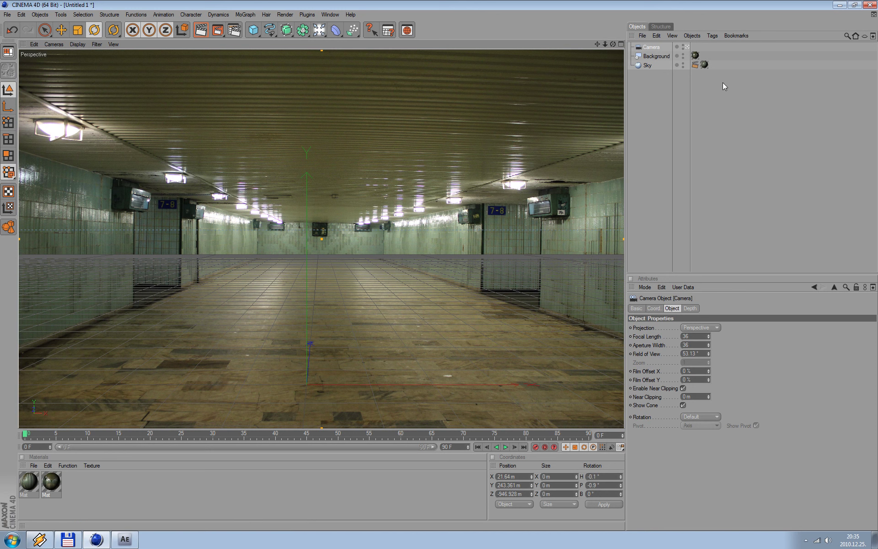
# Make the Sky visible to the camera and rotate its heading to -16.501°.
pyautogui.click(647, 64)
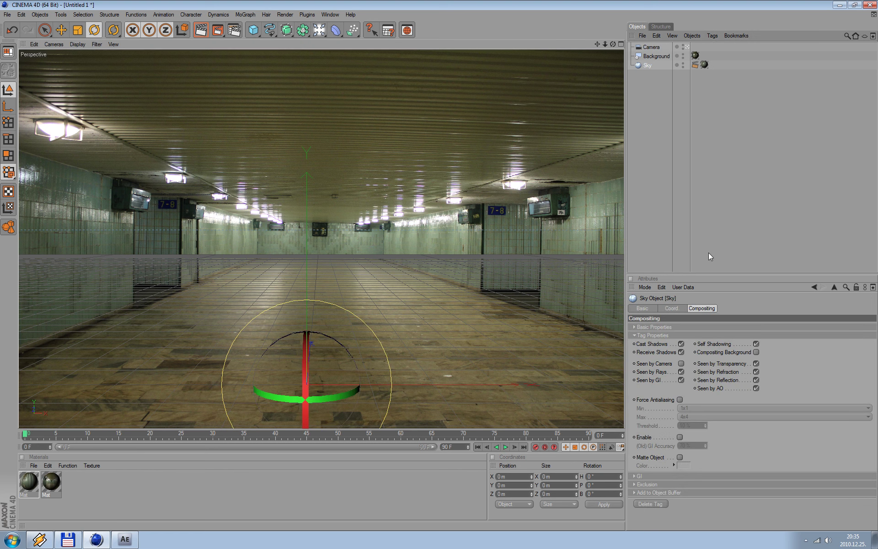
pyautogui.click(681, 363)
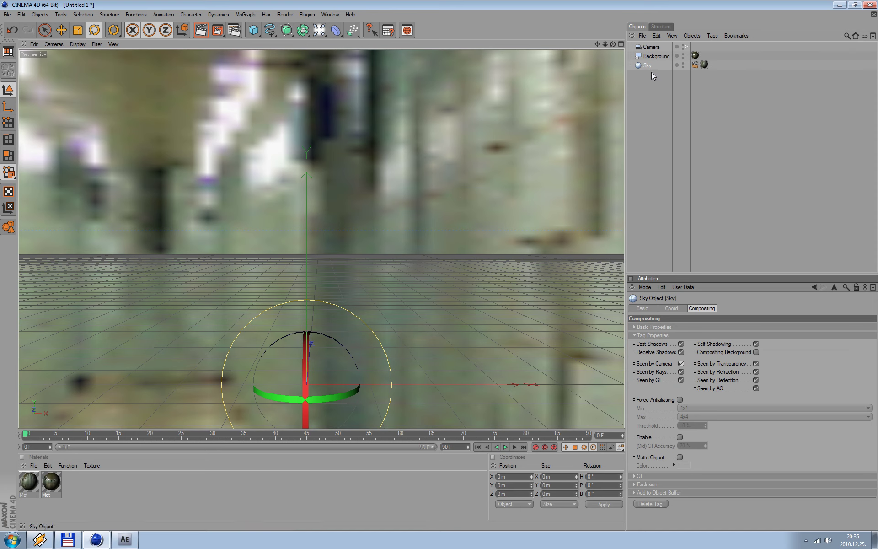
pyautogui.click(640, 50)
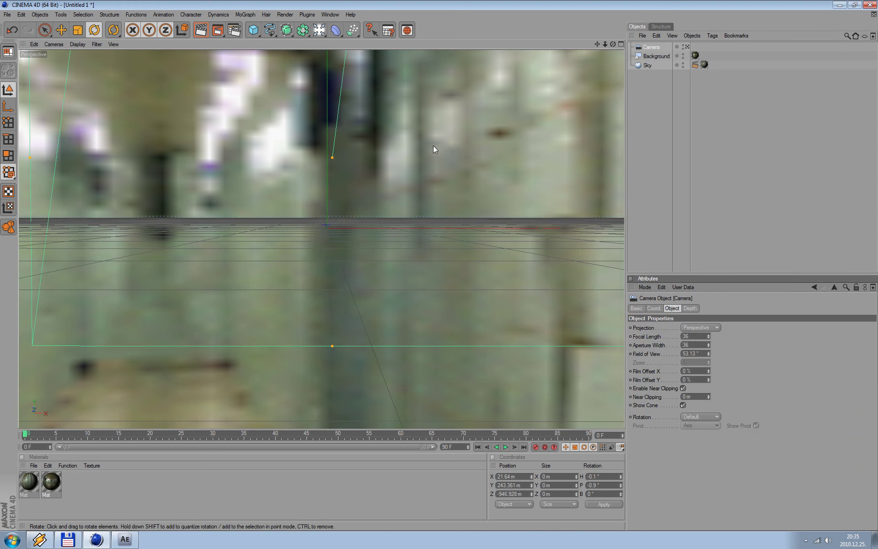
pyautogui.click(646, 65)
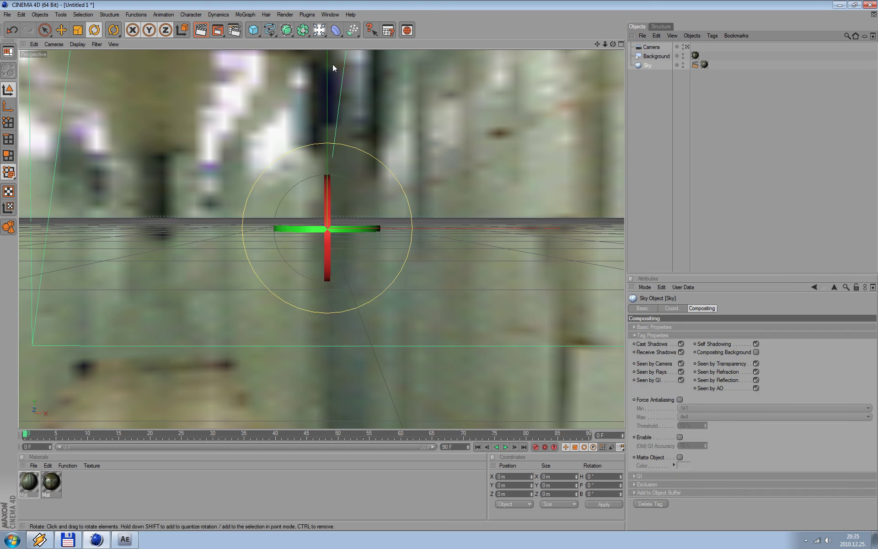
pyautogui.moveTo(356, 231)
pyautogui.mouseDown()
pyautogui.moveTo(339, 232)
pyautogui.moveTo(353, 232)
pyautogui.mouseUp()
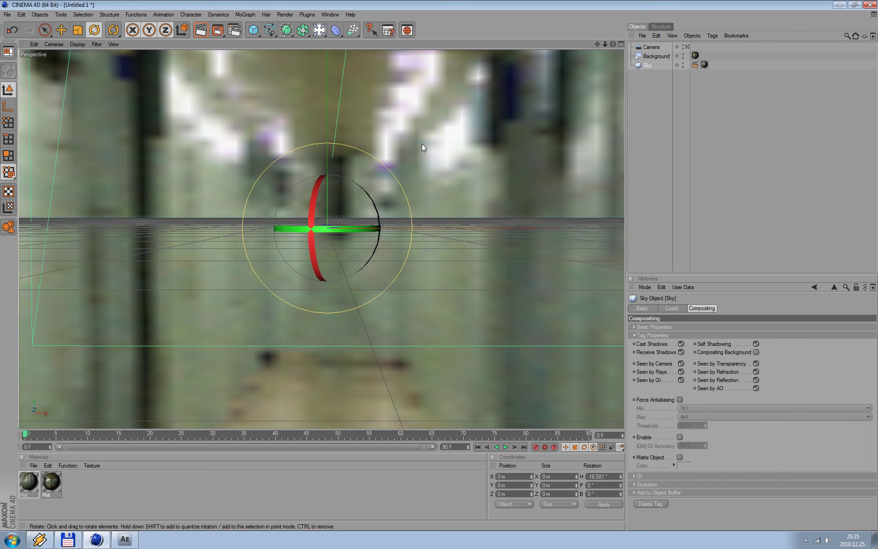
# Check the sky orientation through the scene camera, leaving the Sky hidden from the camera.
pyautogui.click(681, 364)
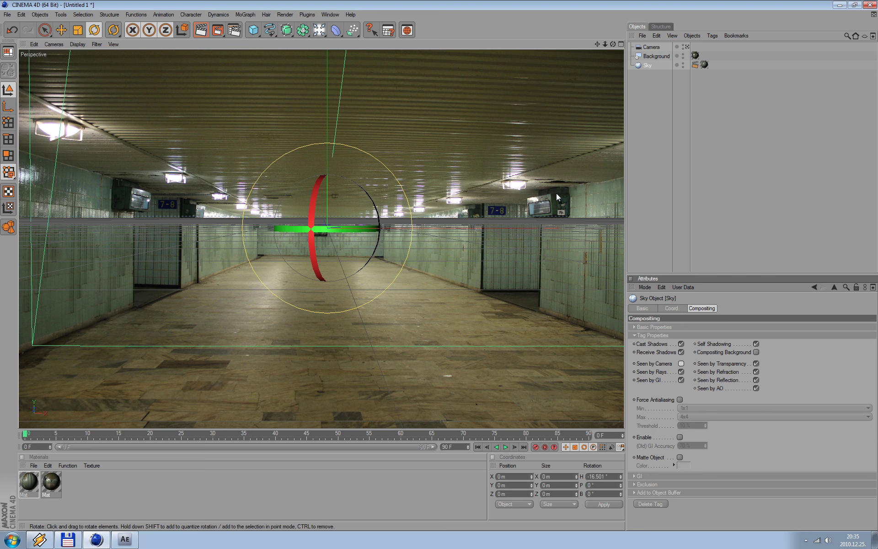
pyautogui.click(640, 50)
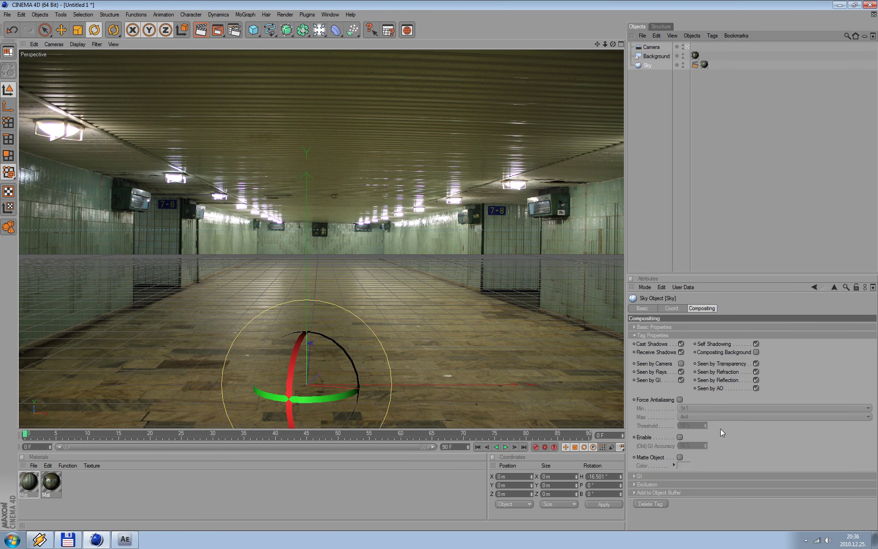
pyautogui.click(681, 364)
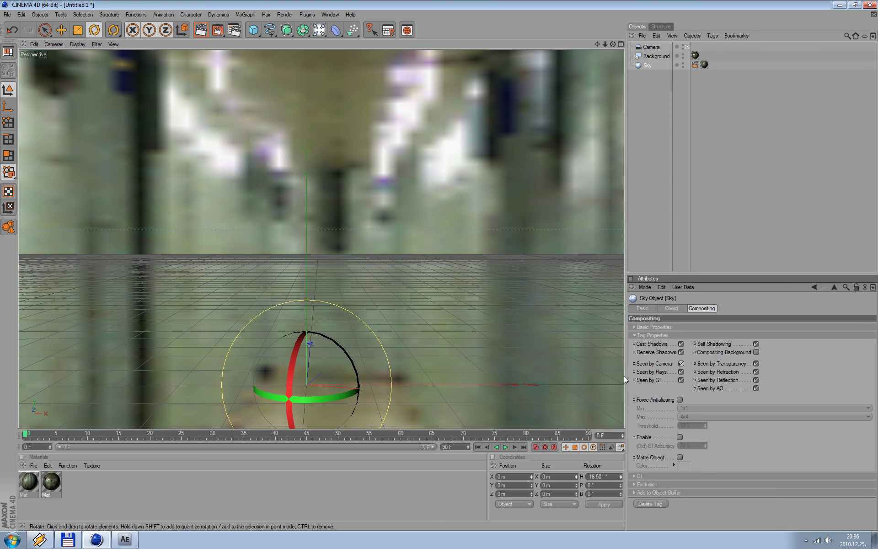
pyautogui.click(681, 364)
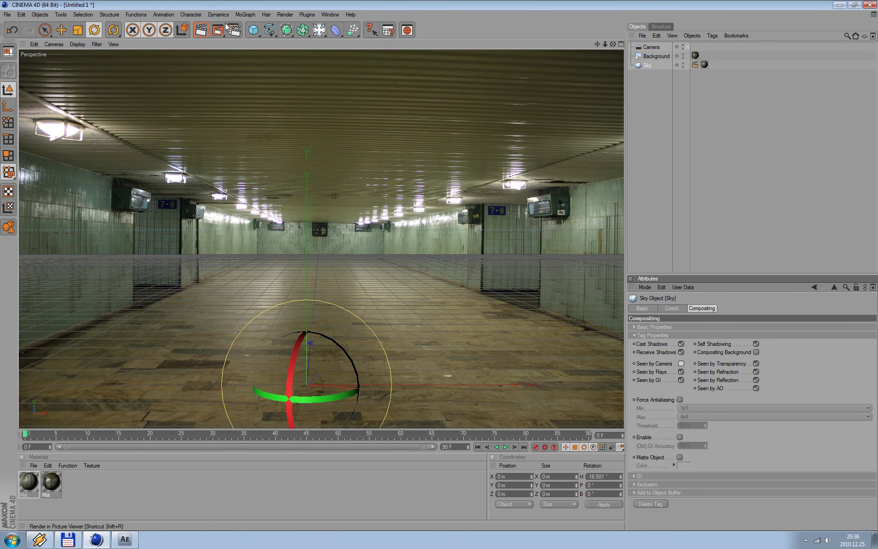
# Add a MoGraph Text object reading 'extreme' in the TAGSXTREME font.
pyautogui.click(245, 14)
pyautogui.click(259, 100)
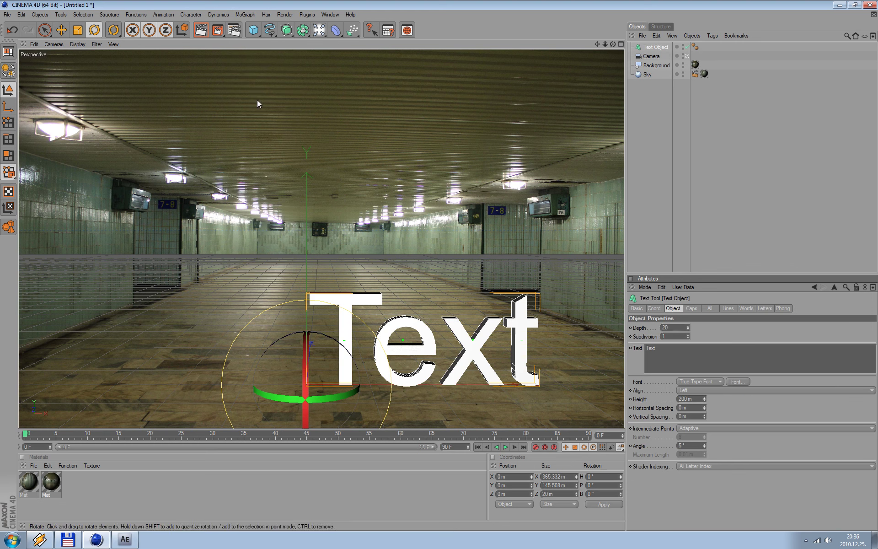
pyautogui.doubleClick(650, 349)
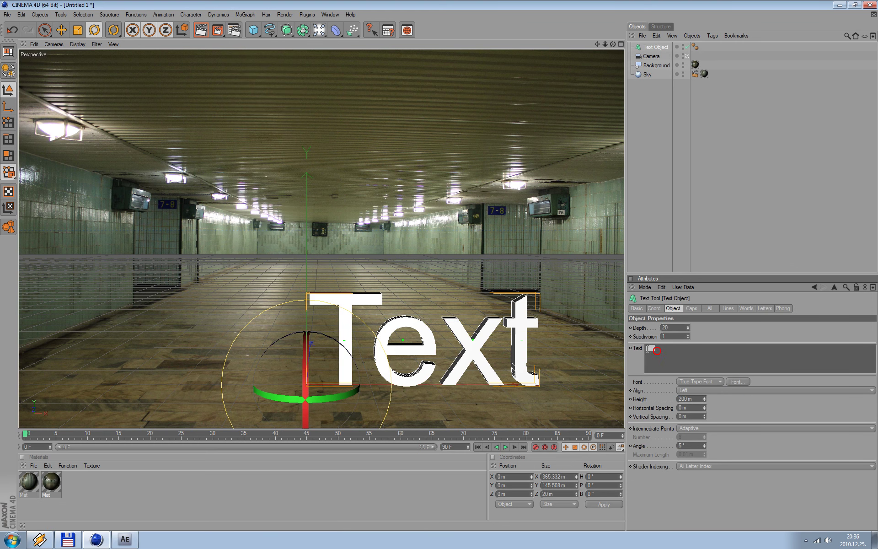
pyautogui.write('ext')
pyautogui.write('reme')
pyautogui.click(737, 382)
pyautogui.write('ta')
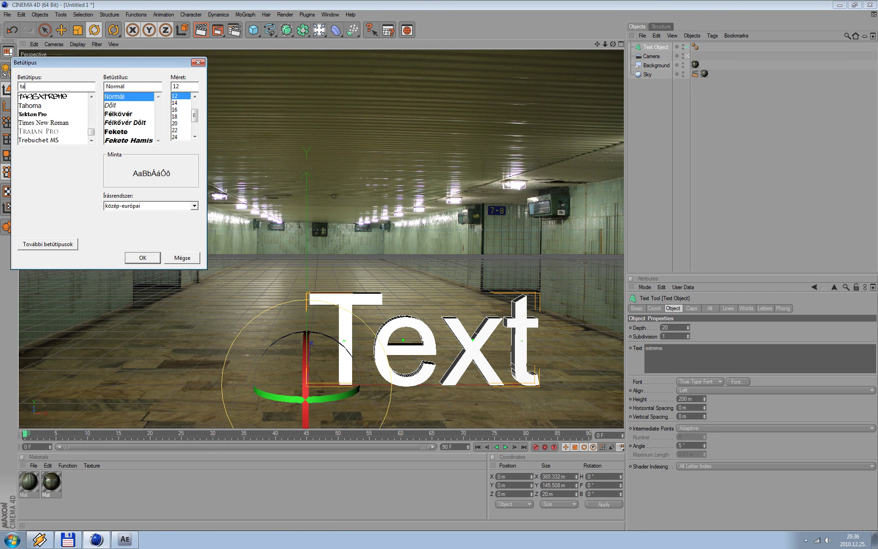
pyautogui.write('g')
pyautogui.click(34, 97)
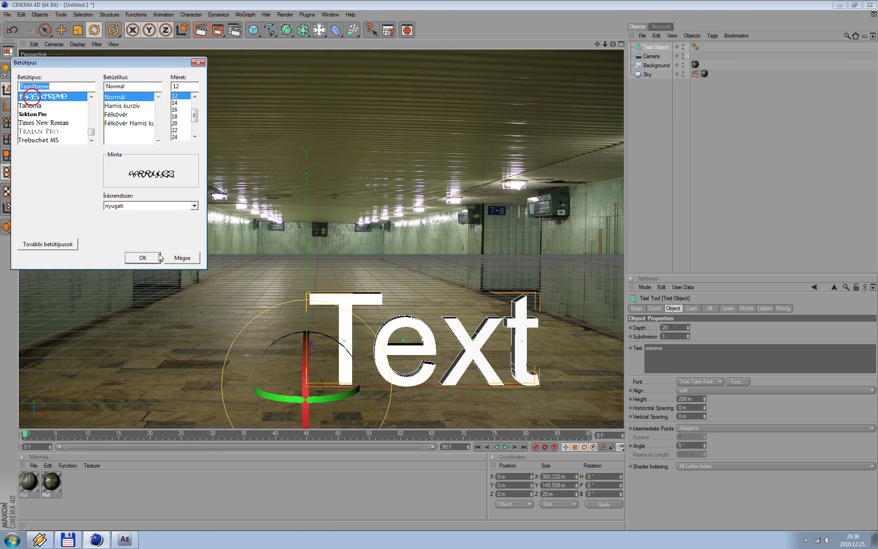
pyautogui.click(142, 257)
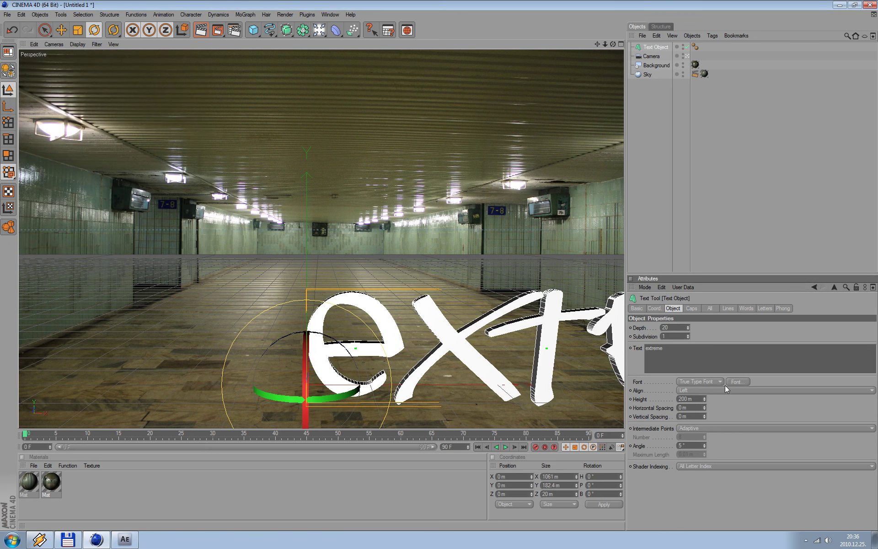
# Set the text height to 120 m and move it left and back over the underpass floor.
pyautogui.doubleClick(696, 399)
pyautogui.write('100')
pyautogui.press('Return')
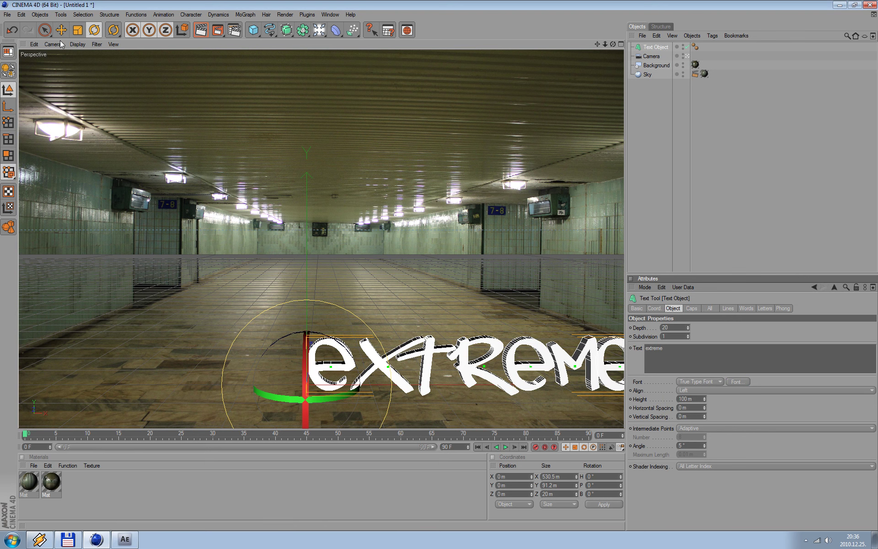
pyautogui.press('e')
pyautogui.moveTo(381, 387)
pyautogui.mouseDown()
pyautogui.moveTo(262, 386)
pyautogui.moveTo(297, 386)
pyautogui.mouseUp()
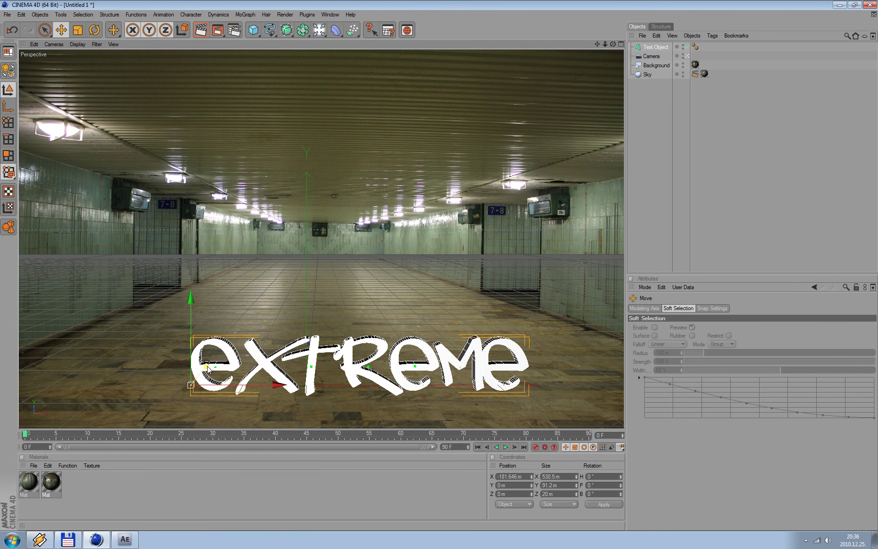
pyautogui.moveTo(209, 367); pyautogui.dragTo(172, 391)
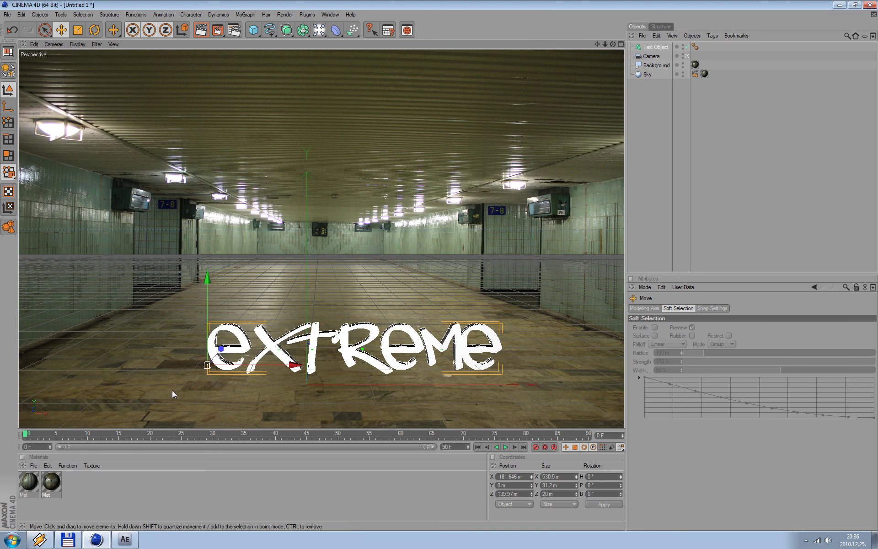
pyautogui.click(707, 309)
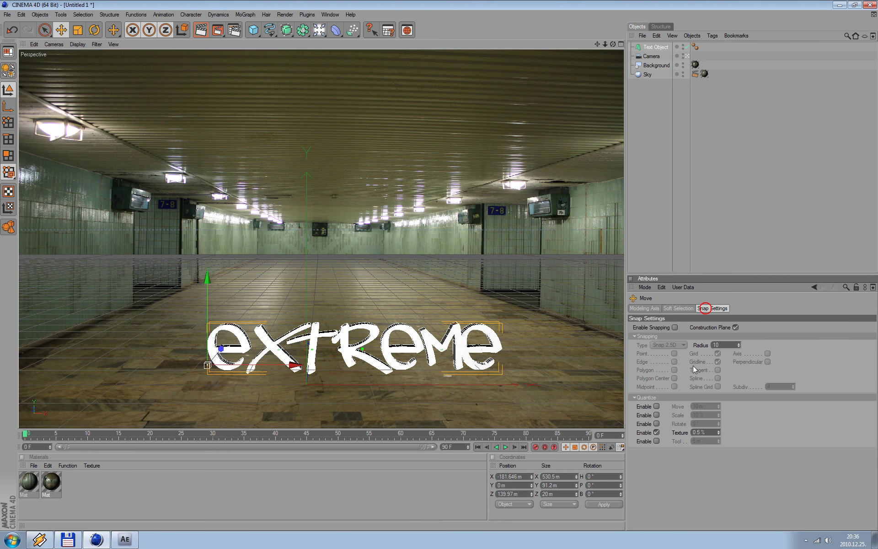
pyautogui.click(655, 47)
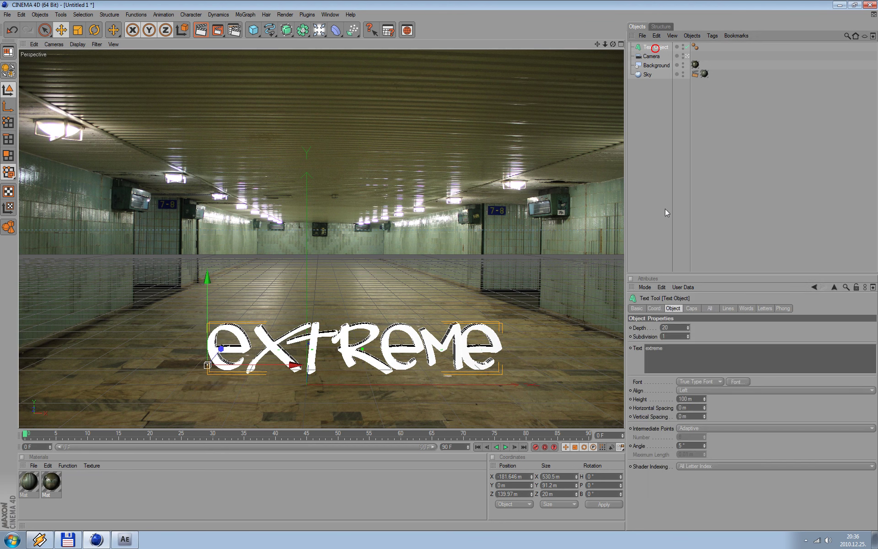
pyautogui.moveTo(705, 399); pyautogui.dragTo(704, 401)
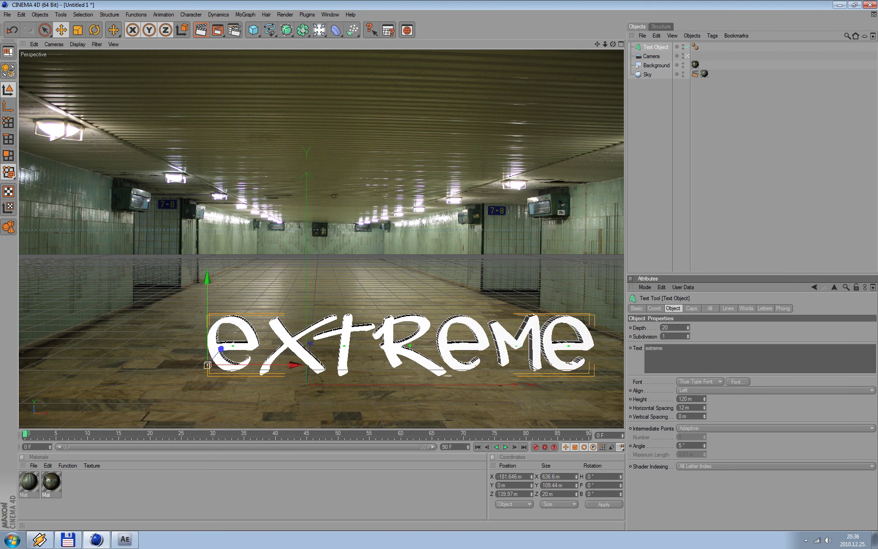
pyautogui.moveTo(266, 322); pyautogui.dragTo(177, 323)
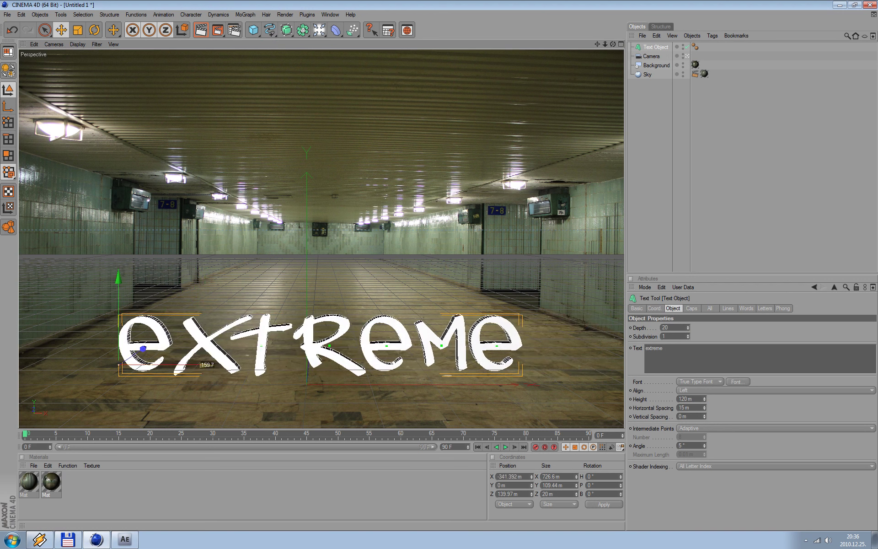
pyautogui.moveTo(143, 348); pyautogui.dragTo(156, 341)
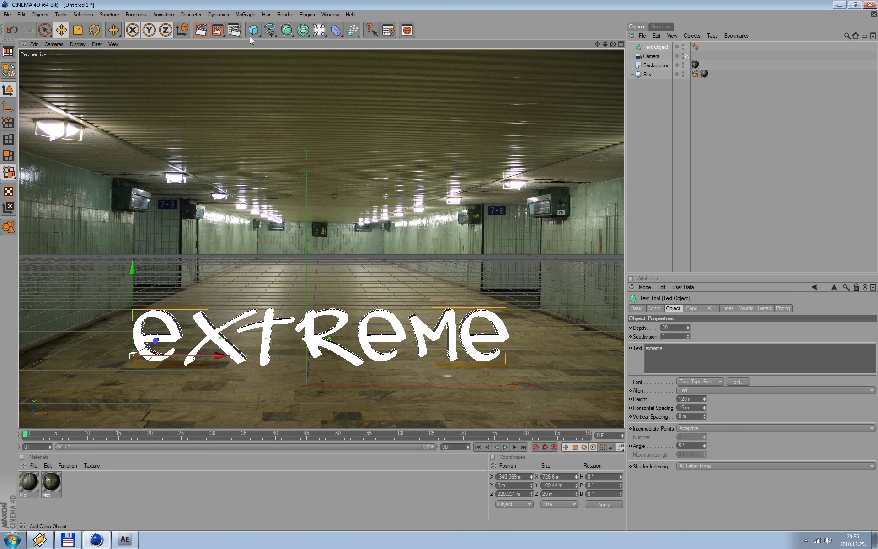
pyautogui.moveTo(250, 37); pyautogui.dragTo(319, 59)
# Add a 2000 m by 2000 m floor plane and lower it to about Y -23 m.
pyautogui.click(319, 60)
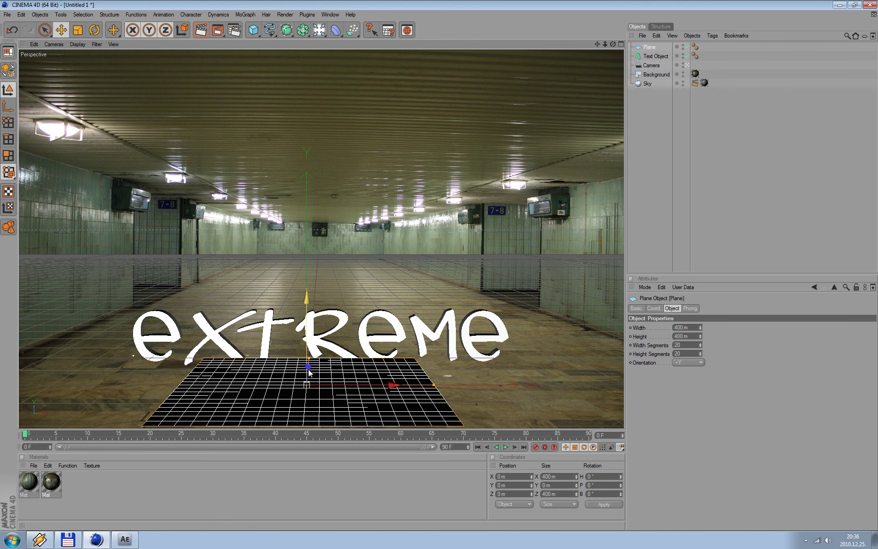
pyautogui.doubleClick(686, 328)
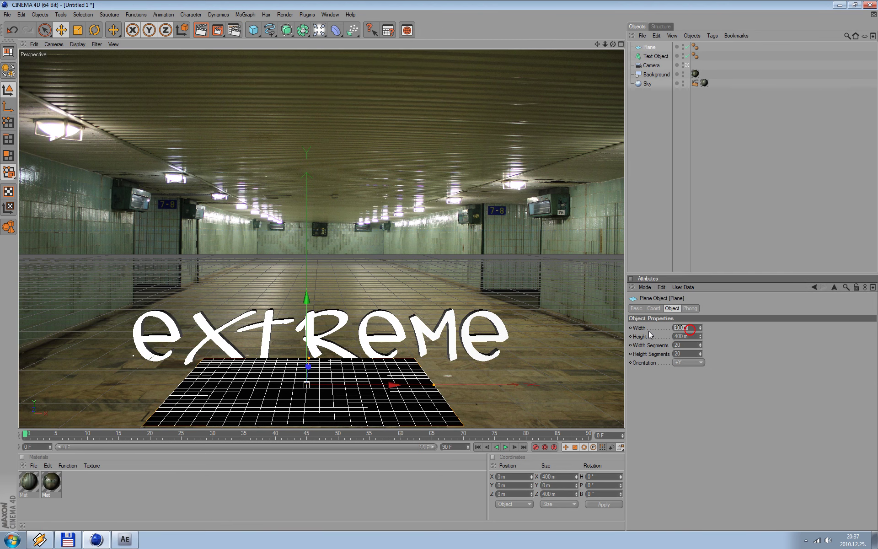
pyautogui.write('1000')
pyautogui.press('Return')
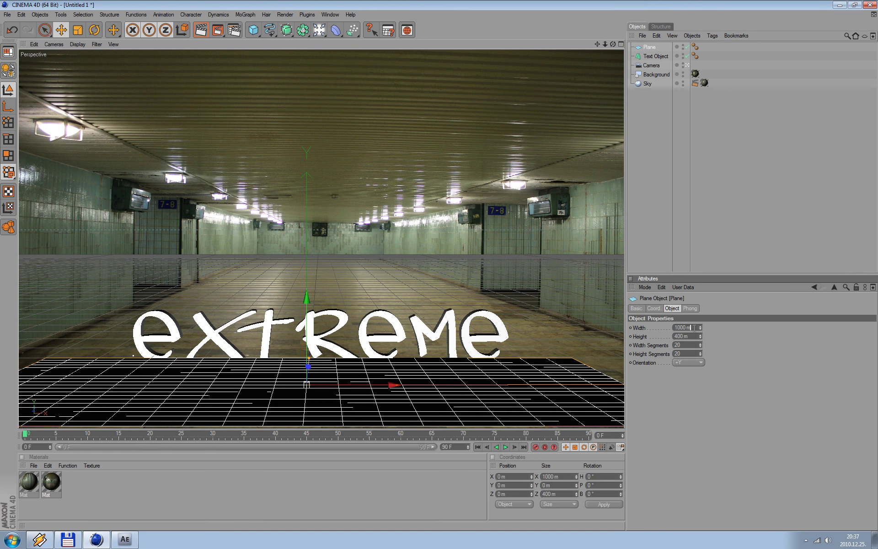
pyautogui.doubleClick(686, 328)
pyautogui.write('2000')
pyautogui.press('Return')
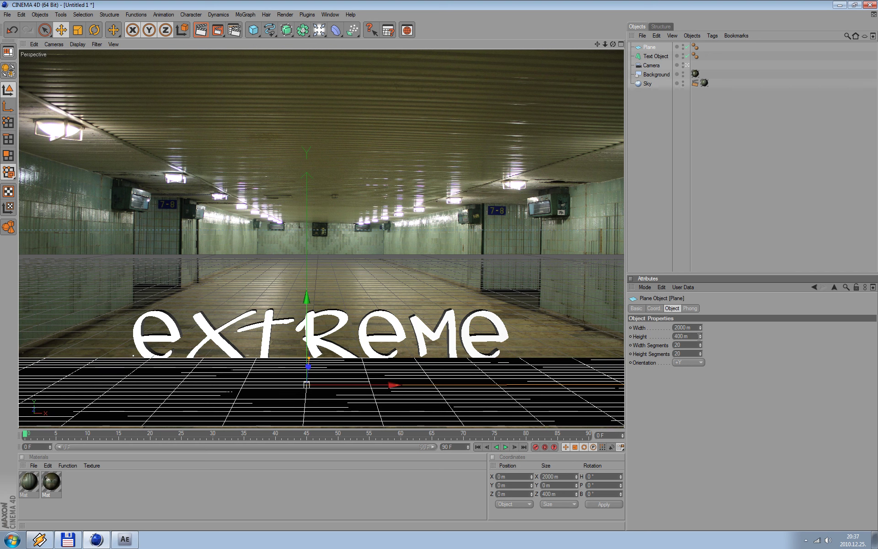
pyautogui.press('Tab')
pyautogui.write('20')
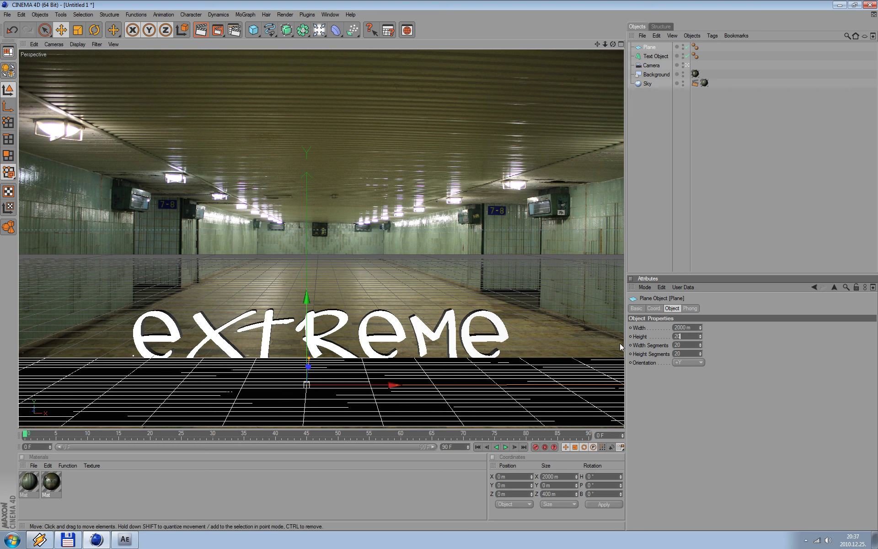
pyautogui.write('00')
pyautogui.press('Return')
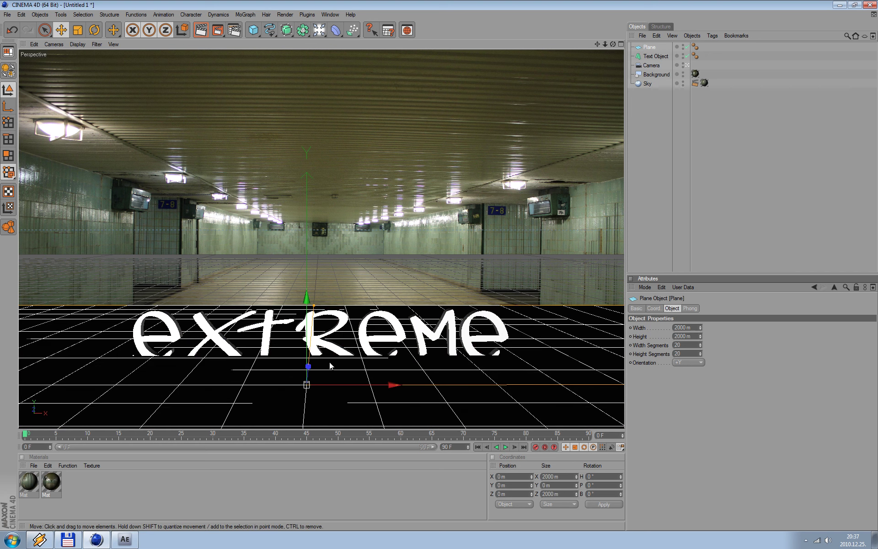
pyautogui.moveTo(307, 301); pyautogui.dragTo(307, 314)
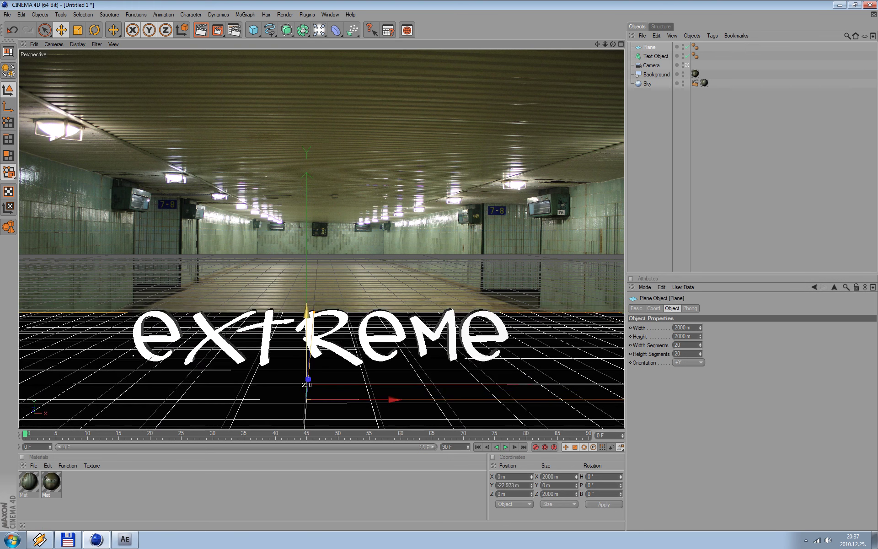
pyautogui.click(107, 505)
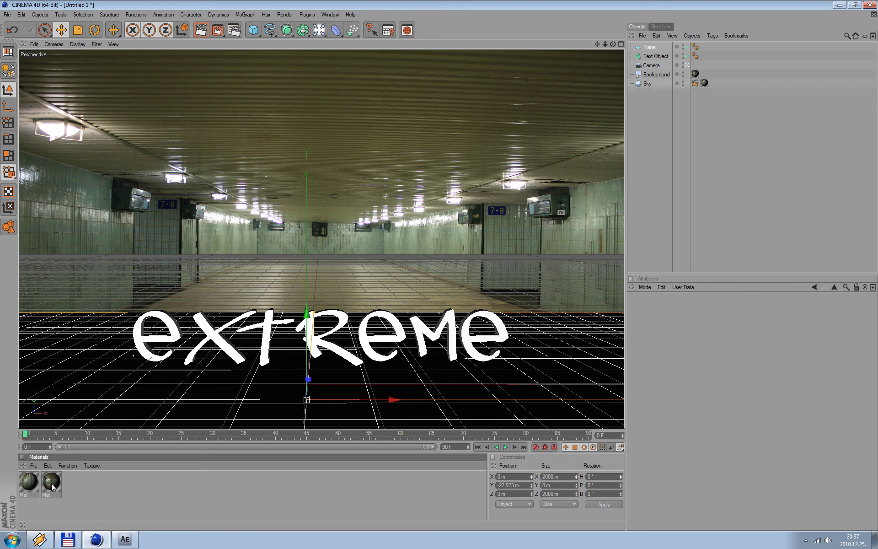
# Apply the second Mat to the Plane and set its texture projection to Frontal.
pyautogui.moveTo(52, 486); pyautogui.dragTo(648, 51)
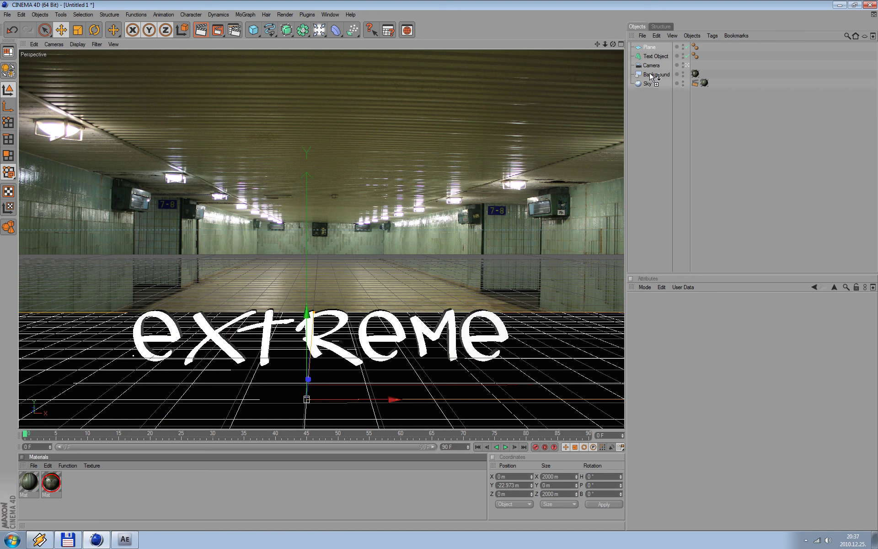
pyautogui.click(649, 48)
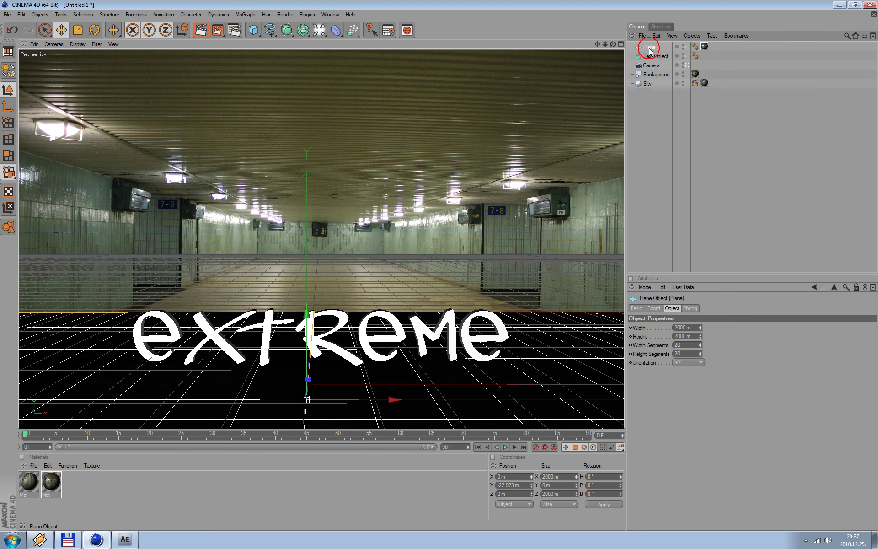
pyautogui.click(705, 46)
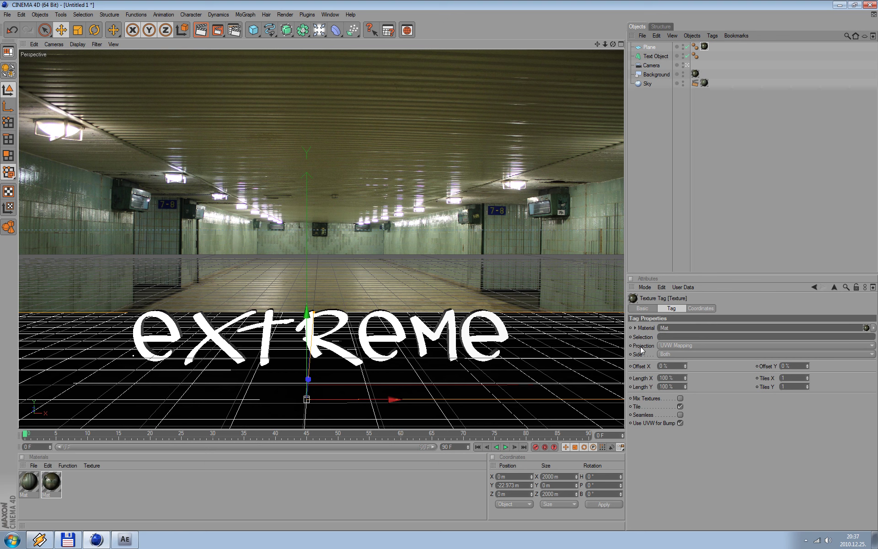
pyautogui.click(676, 345)
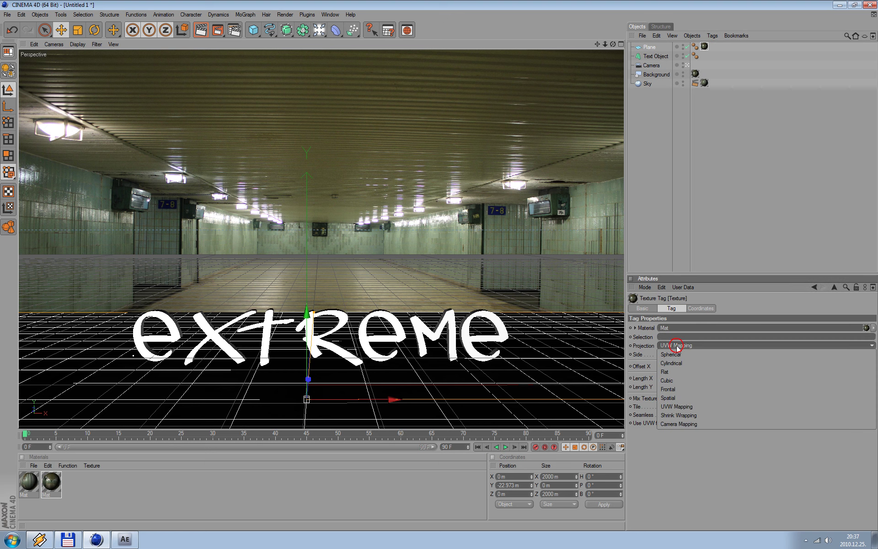
pyautogui.click(673, 389)
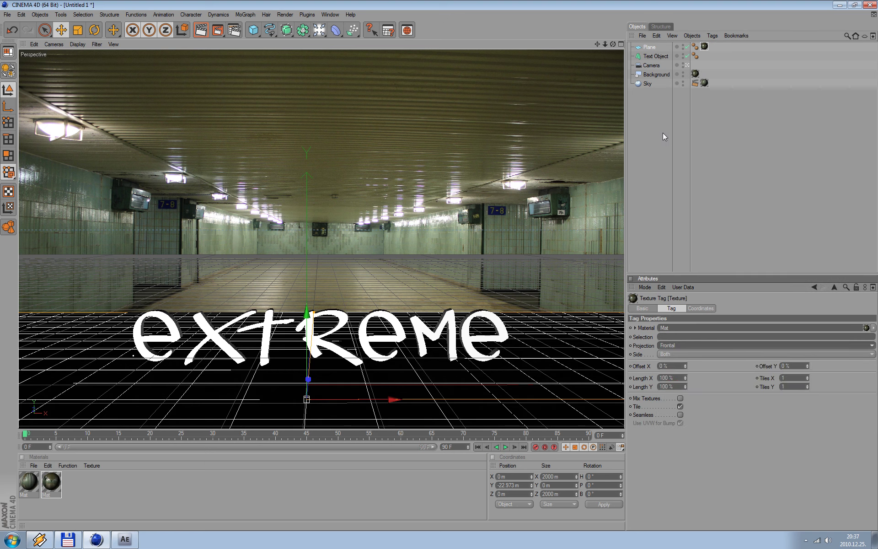
# Add a Compositing tag to the Plane and compare viewport renders with Compositing Background on and off.
pyautogui.rightClick(650, 47)
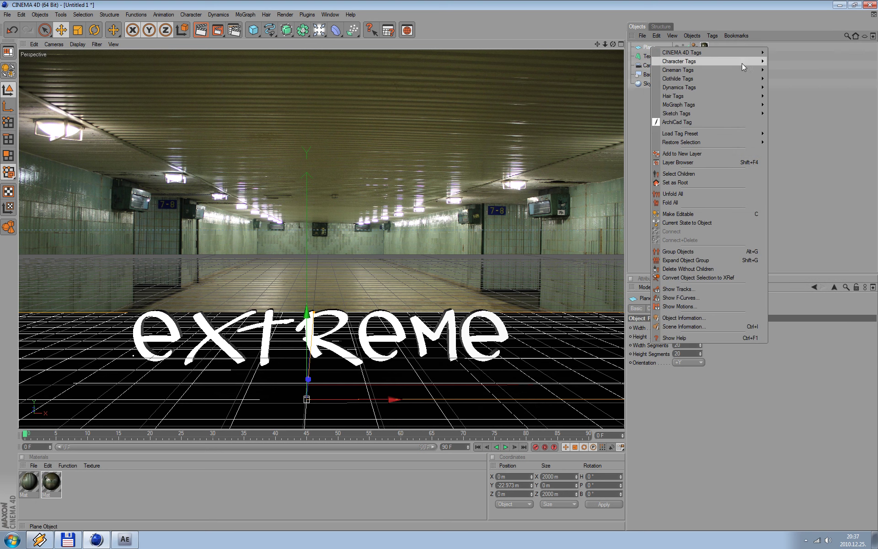
pyautogui.moveTo(706, 52)
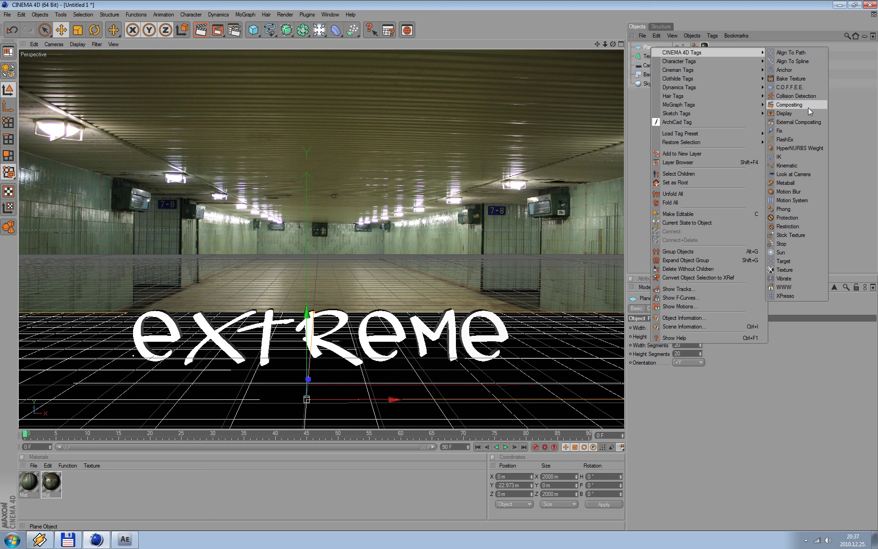
pyautogui.click(808, 108)
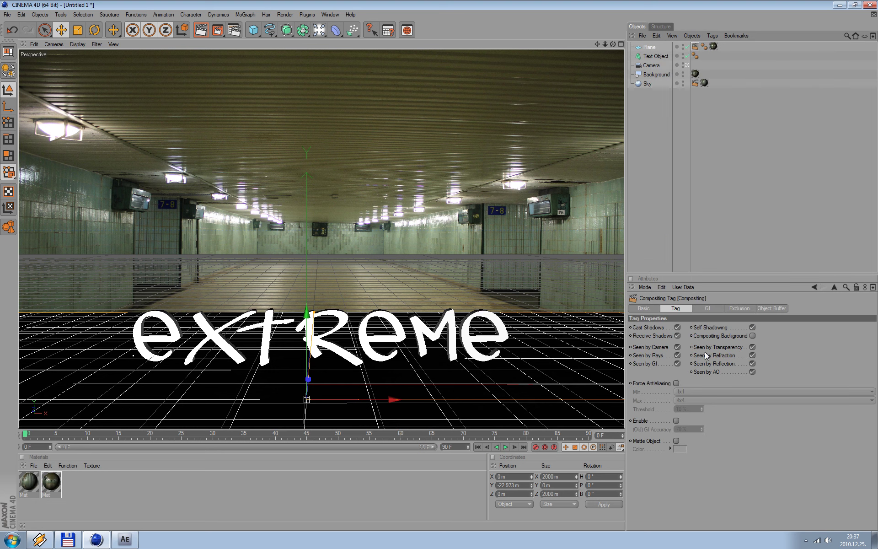
pyautogui.click(753, 336)
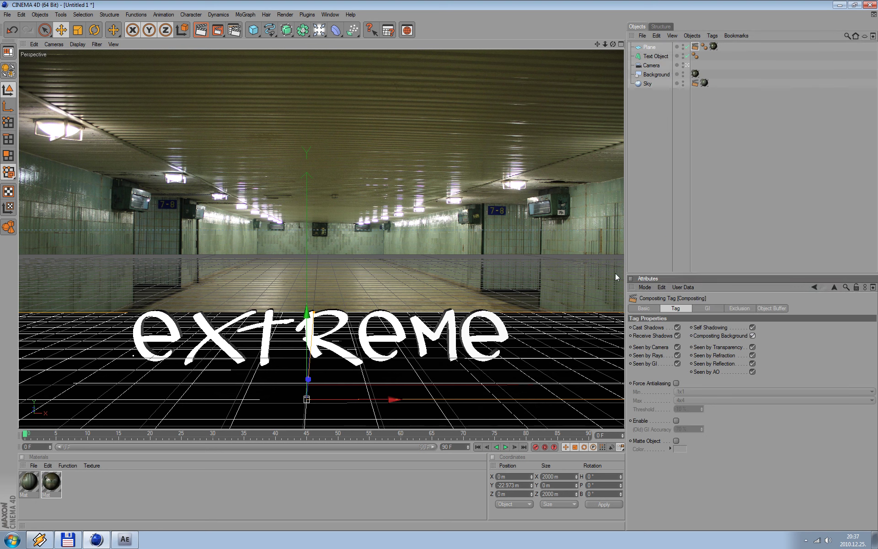
pyautogui.hotkey('ctrl', 'r')
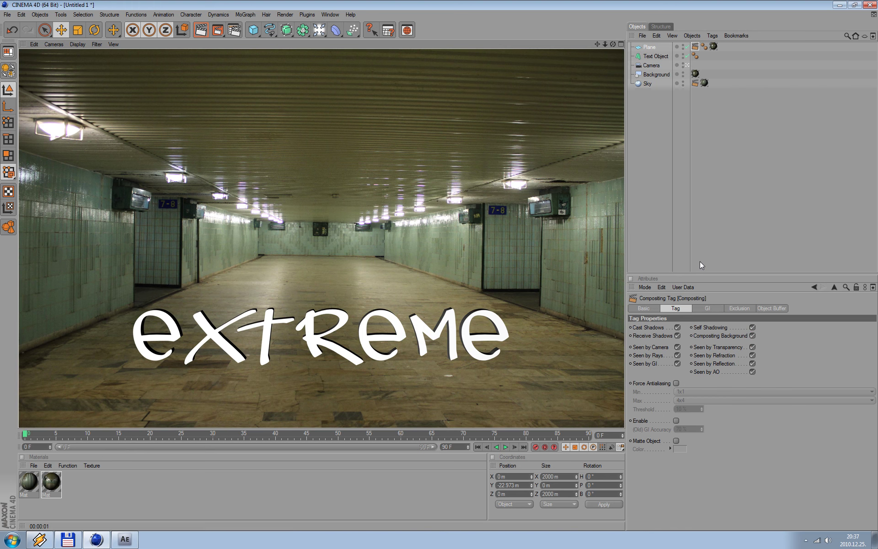
pyautogui.click(753, 335)
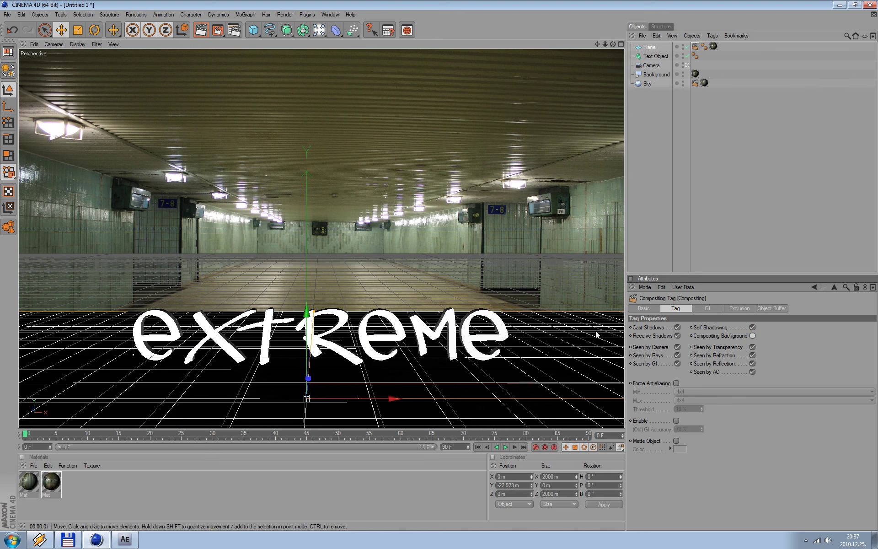
pyautogui.hotkey('ctrl', 'r')
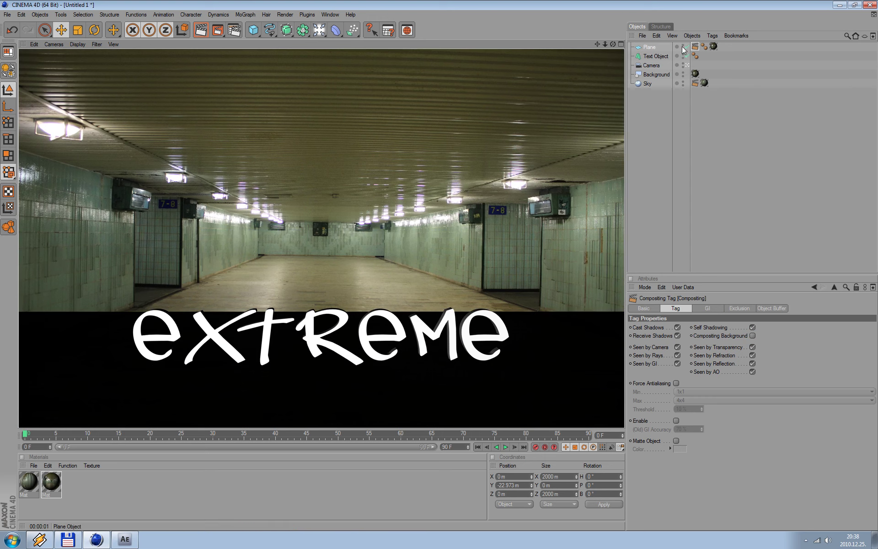
# Re-enable Compositing Background on the Plane and render the viewport preview.
pyautogui.click(649, 46)
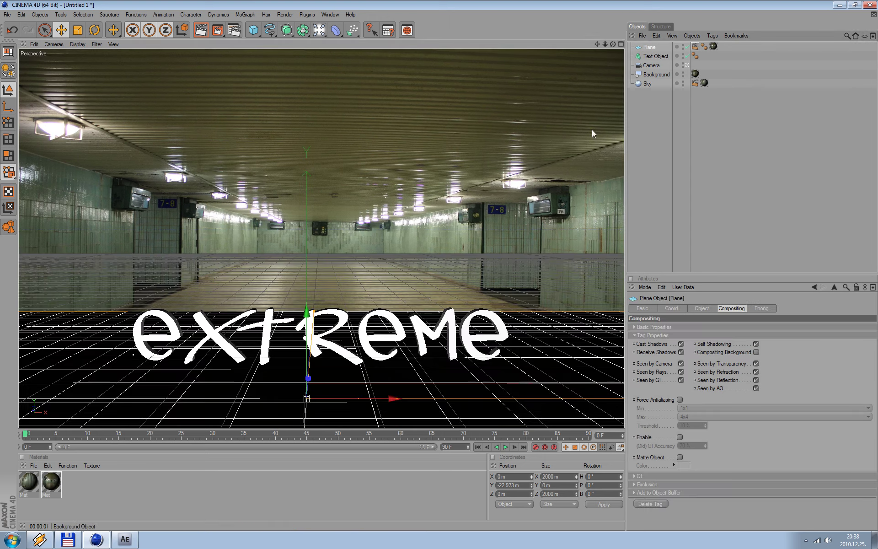
pyautogui.click(757, 352)
pyautogui.hotkey('ctrl', 'r')
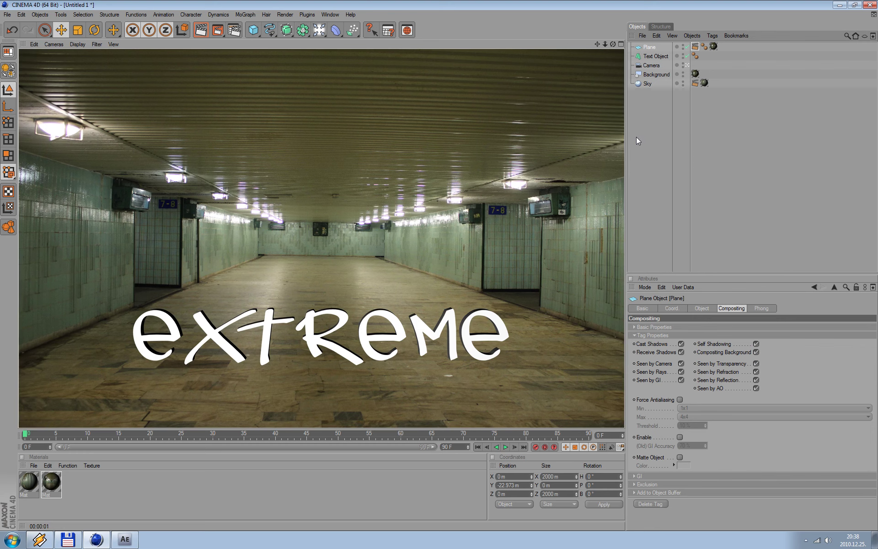
# Add the Global Illumination effect in Render Settings and render the viewport to check shading.
pyautogui.click(233, 30)
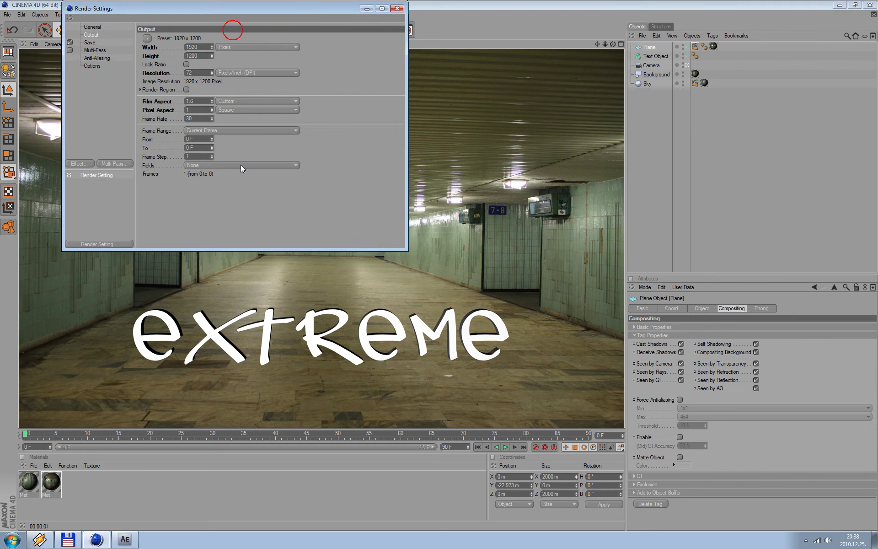
pyautogui.click(80, 163)
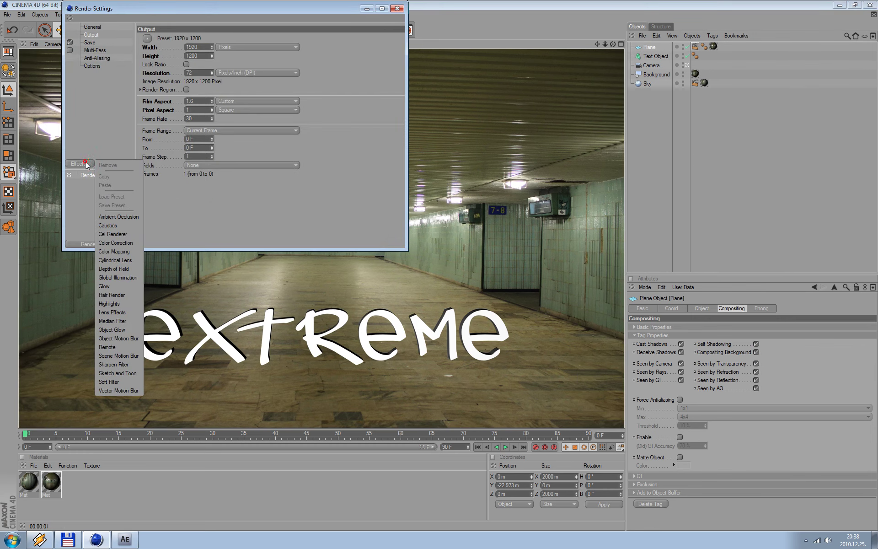
pyautogui.click(116, 277)
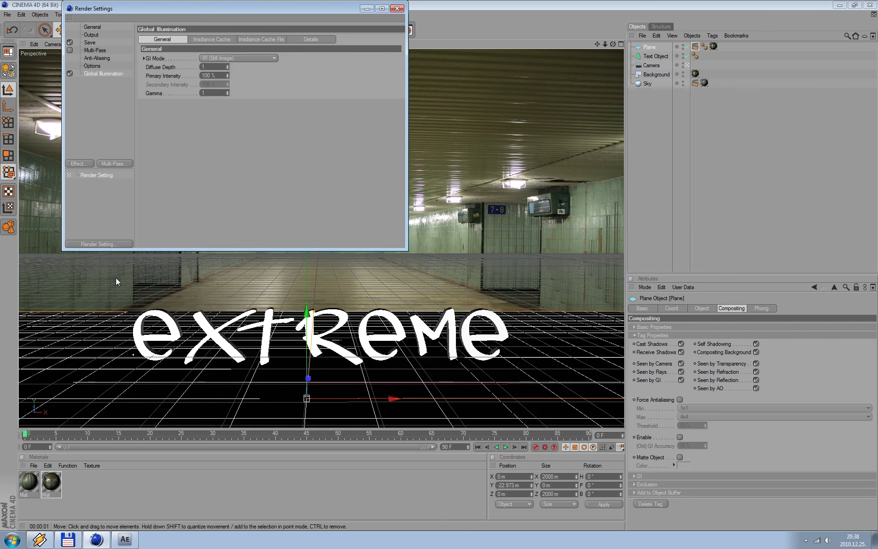
pyautogui.click(397, 8)
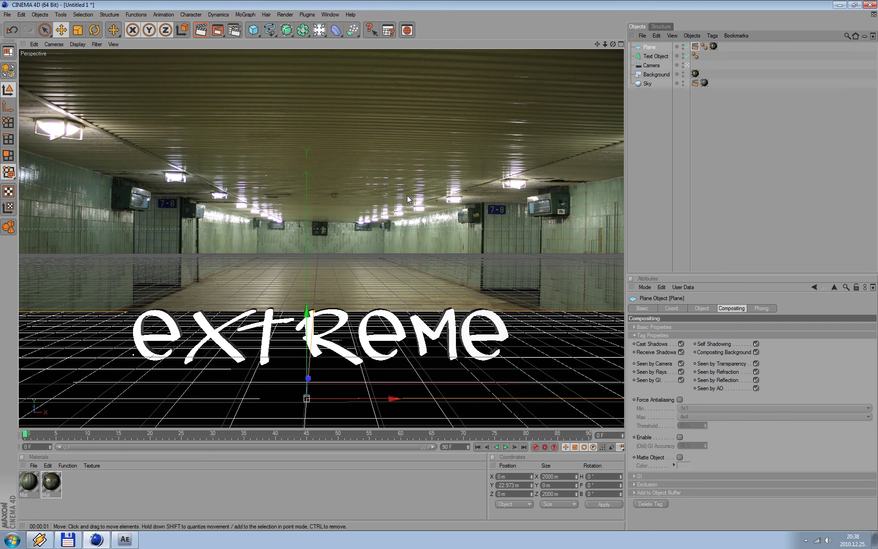
pyautogui.hotkey('ctrl', 'r')
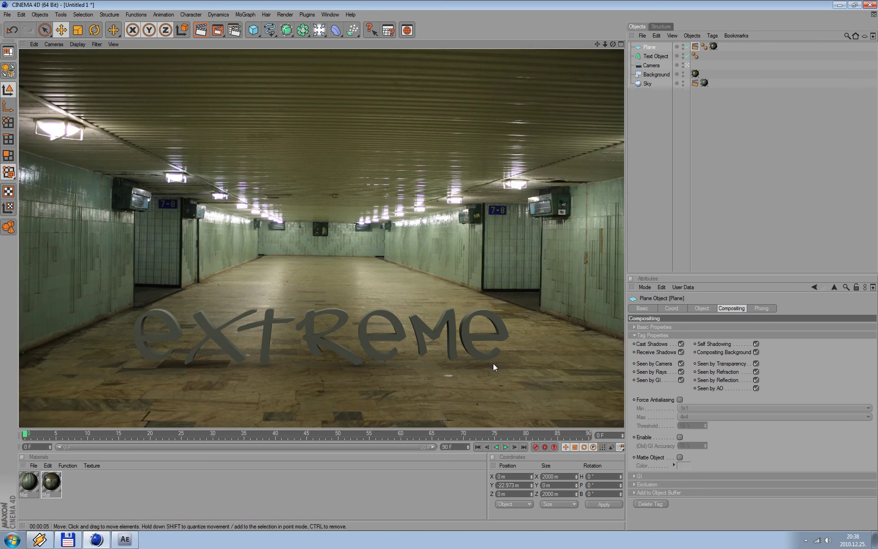
# Create a Danel shader material, inspect it, then delete it.
pyautogui.click(34, 465)
pyautogui.moveTo(62, 367)
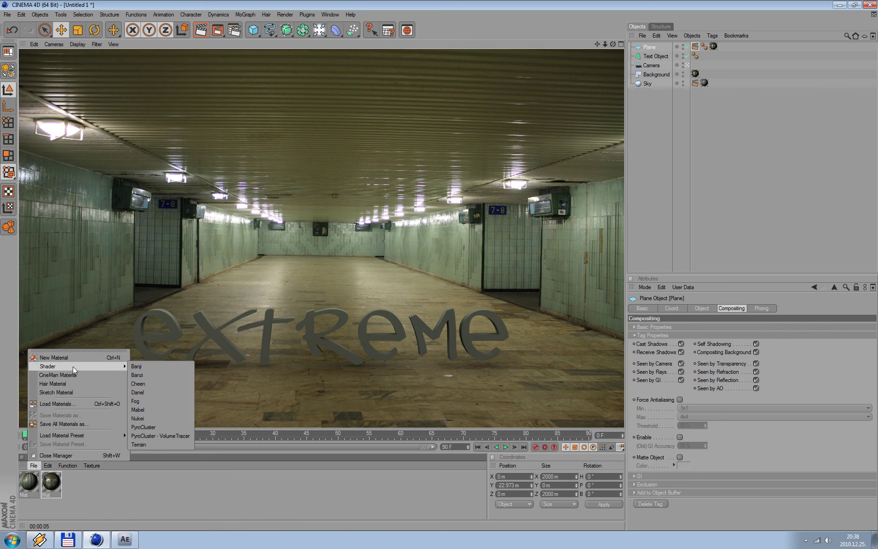
pyautogui.click(143, 392)
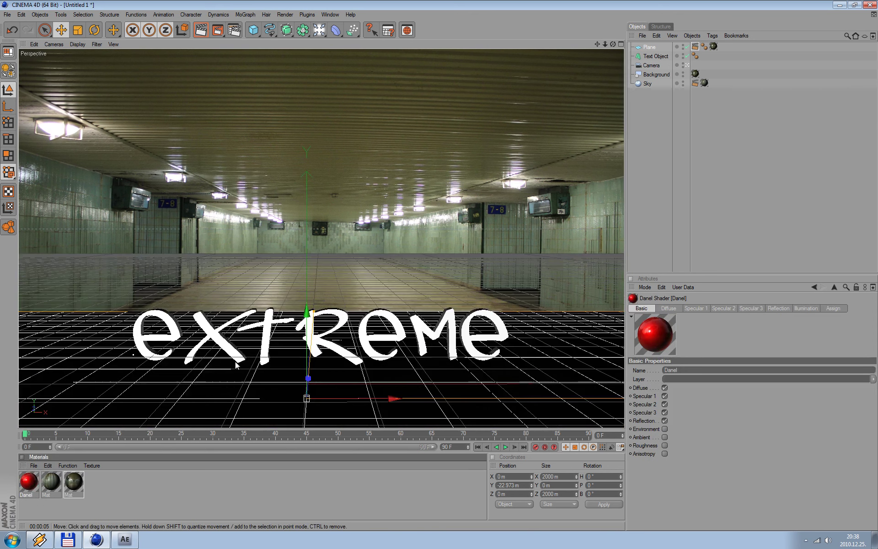
pyautogui.click(652, 56)
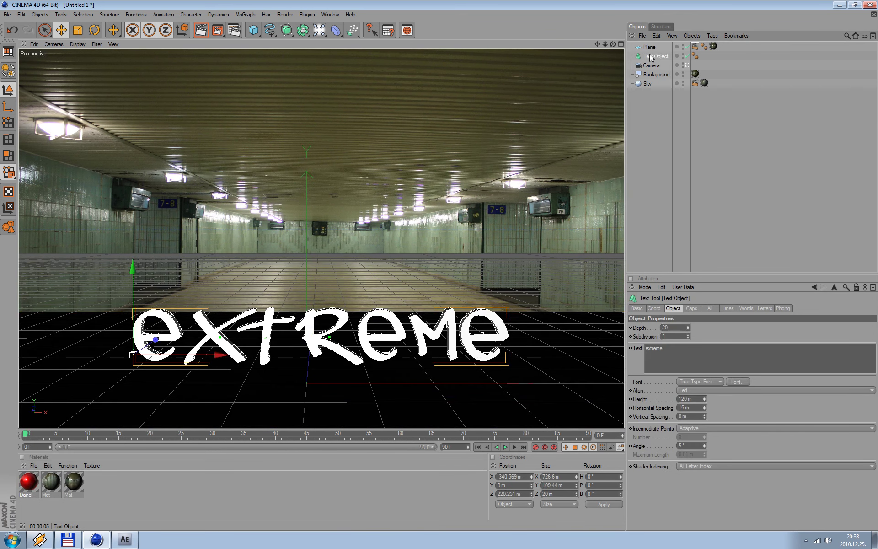
pyautogui.click(28, 483)
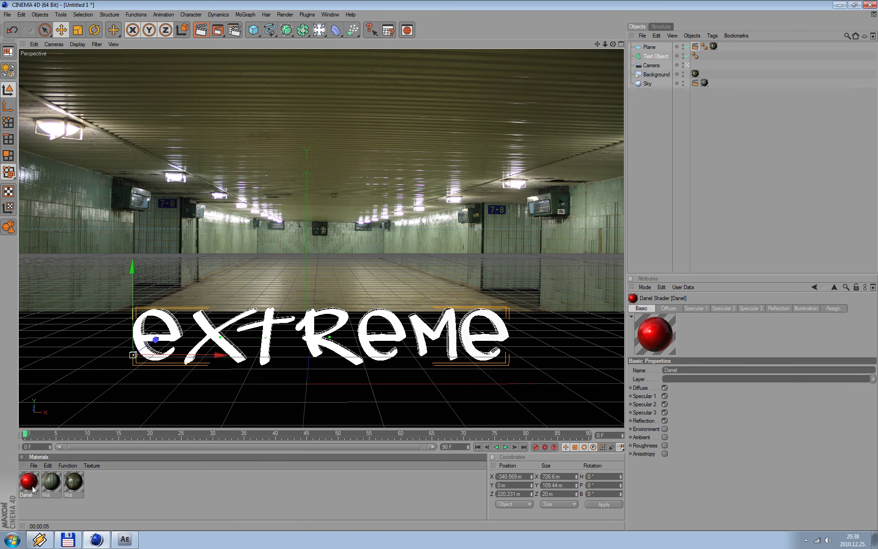
pyautogui.press('Delete')
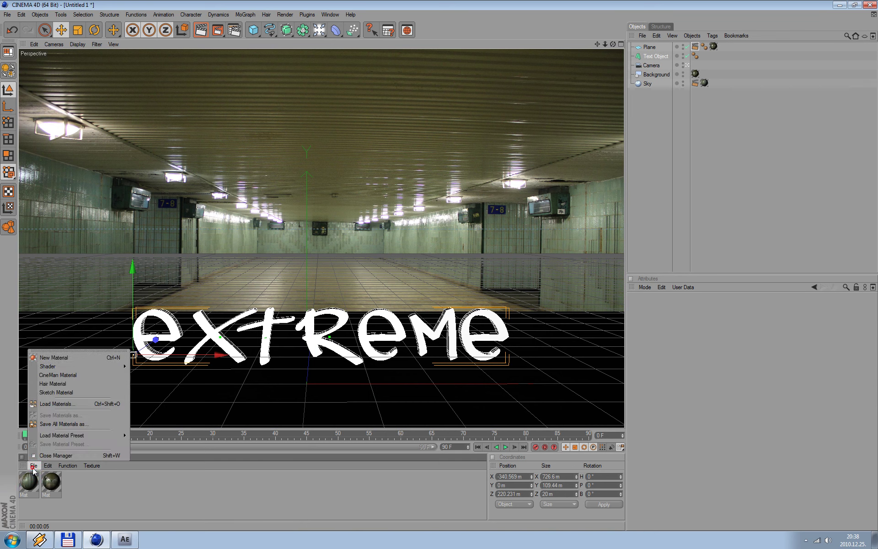
# Create a new standard material and set its colour to green.
pyautogui.click(33, 465)
pyautogui.click(50, 375)
pyautogui.doubleClick(29, 482)
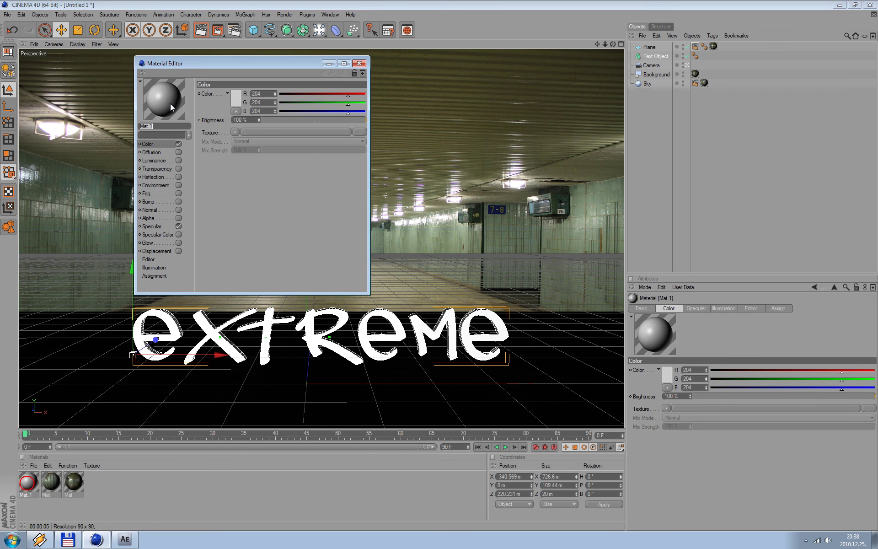
pyautogui.click(236, 100)
pyautogui.click(244, 71)
pyautogui.moveTo(231, 99); pyautogui.dragTo(228, 85)
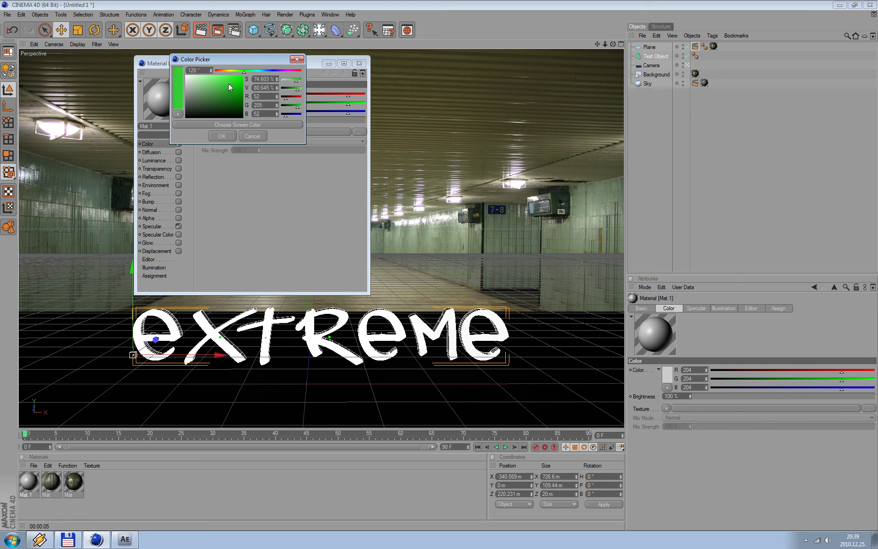
pyautogui.click(223, 135)
# Enable the material's Reflection channel with 10% brightness.
pyautogui.click(158, 178)
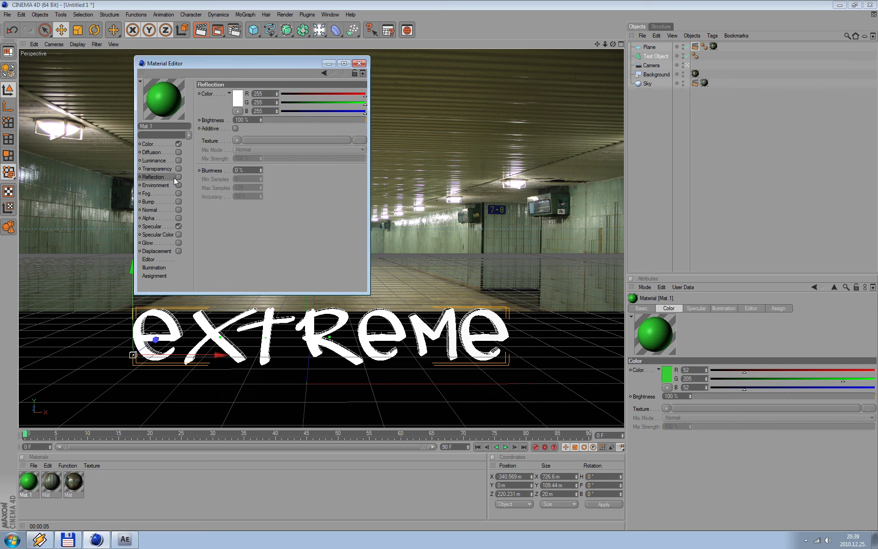
pyautogui.click(178, 177)
pyautogui.click(255, 120)
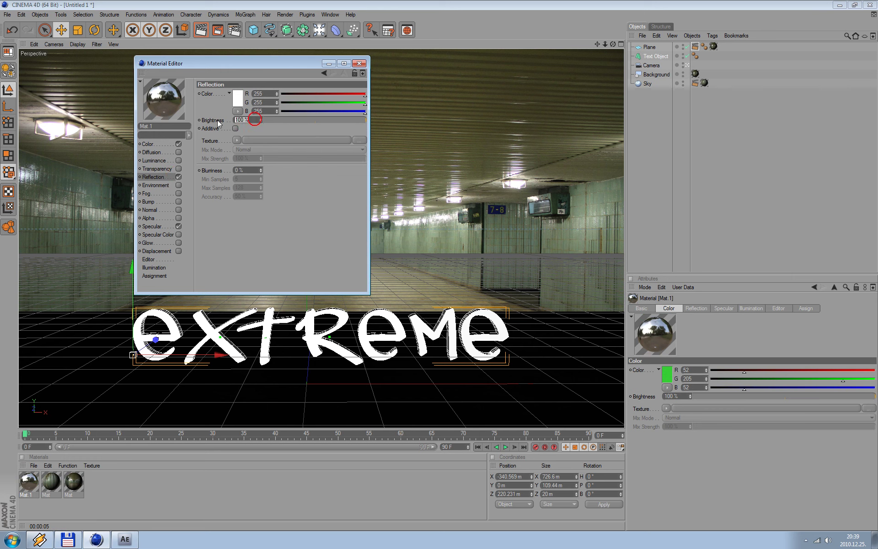
pyautogui.write('10')
pyautogui.press('Return')
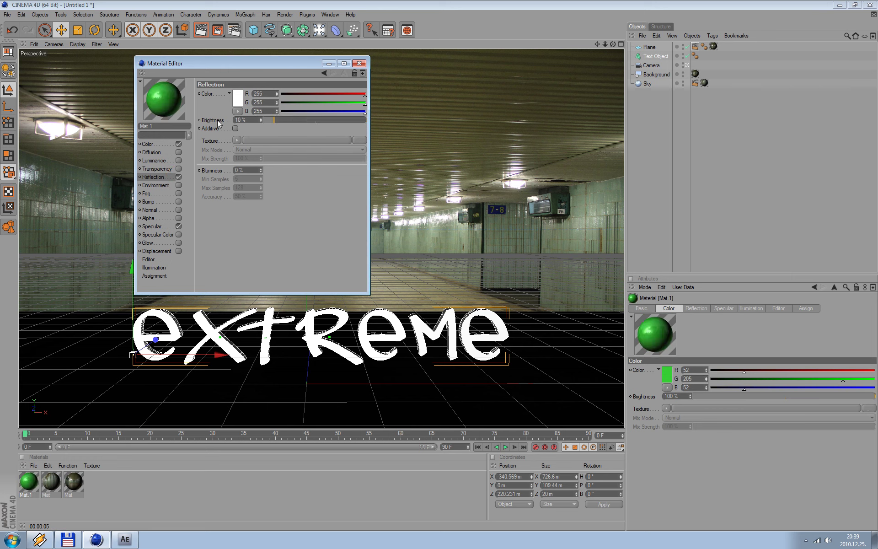
# Raise the specular height to 55%, close the Material Editor, and render a preview.
pyautogui.click(153, 227)
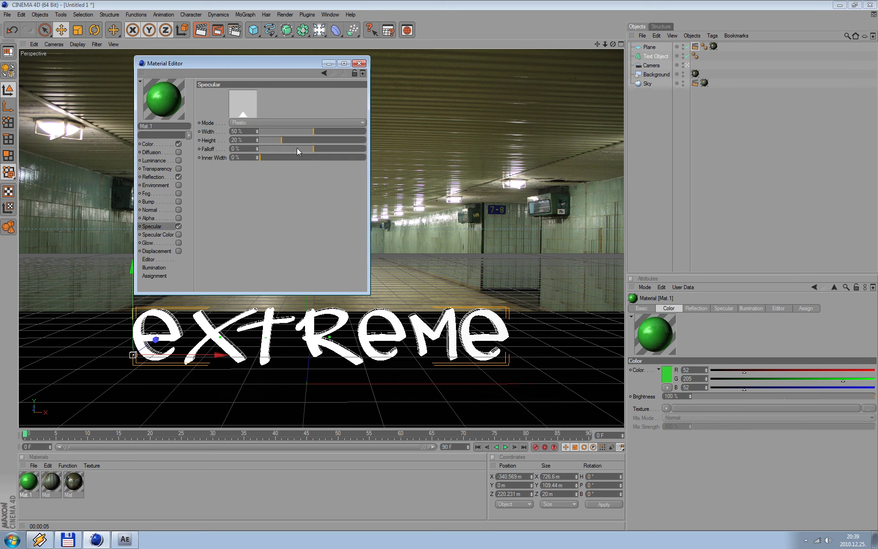
pyautogui.moveTo(281, 139); pyautogui.dragTo(320, 142)
pyautogui.click(359, 64)
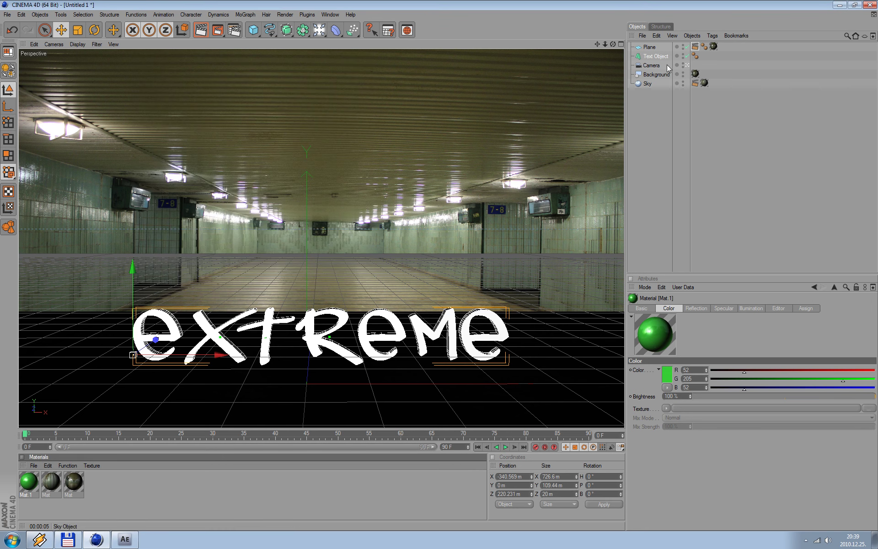
pyautogui.hotkey('ctrl', 'r')
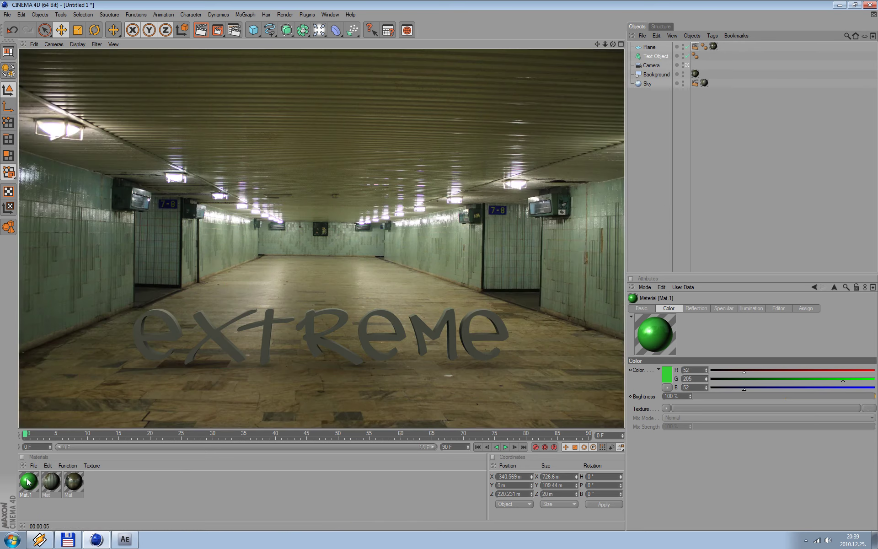
# Drop Mat.1 onto the Text Object and render to see green lettering.
pyautogui.moveTo(28, 480)
pyautogui.mouseDown()
pyautogui.moveTo(706, 189)
pyautogui.moveTo(657, 56)
pyautogui.mouseUp()
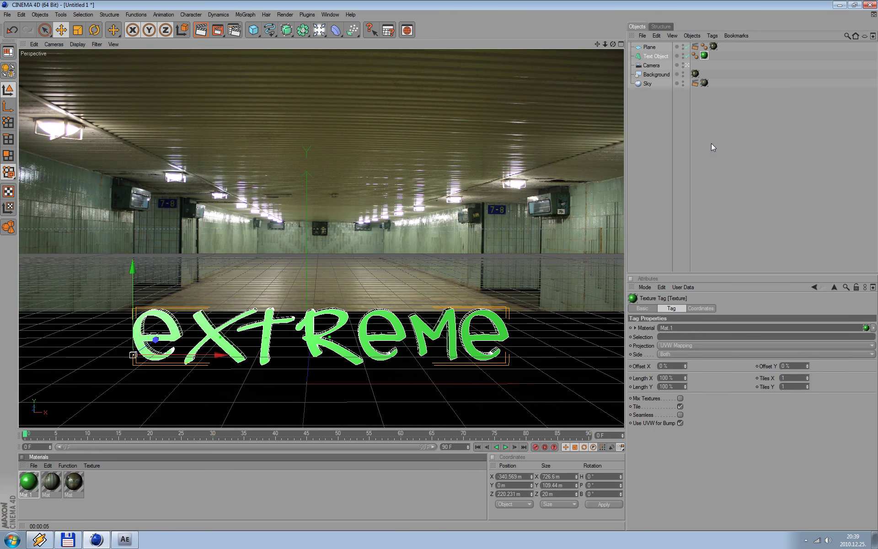
pyautogui.hotkey('ctrl', 'r')
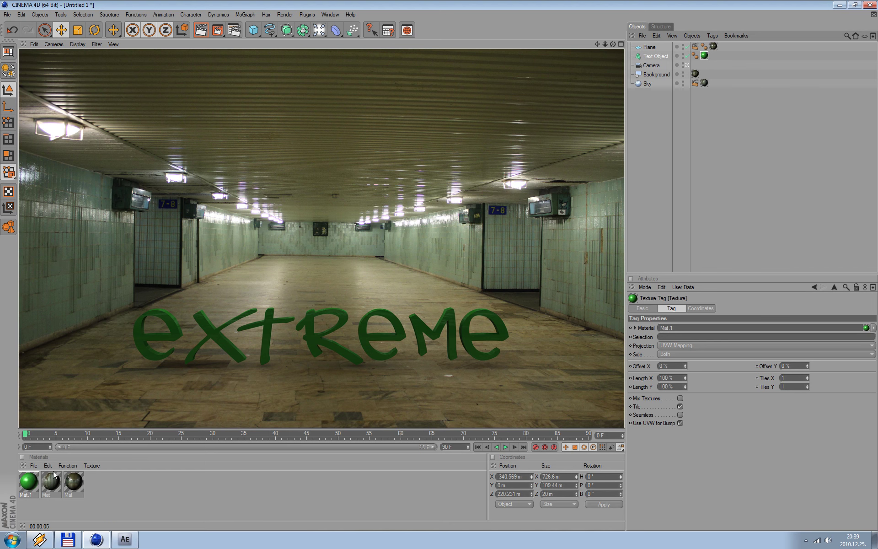
# Move the Text Object back along Z and slightly down on Y, test-rendering after each move.
pyautogui.click(654, 56)
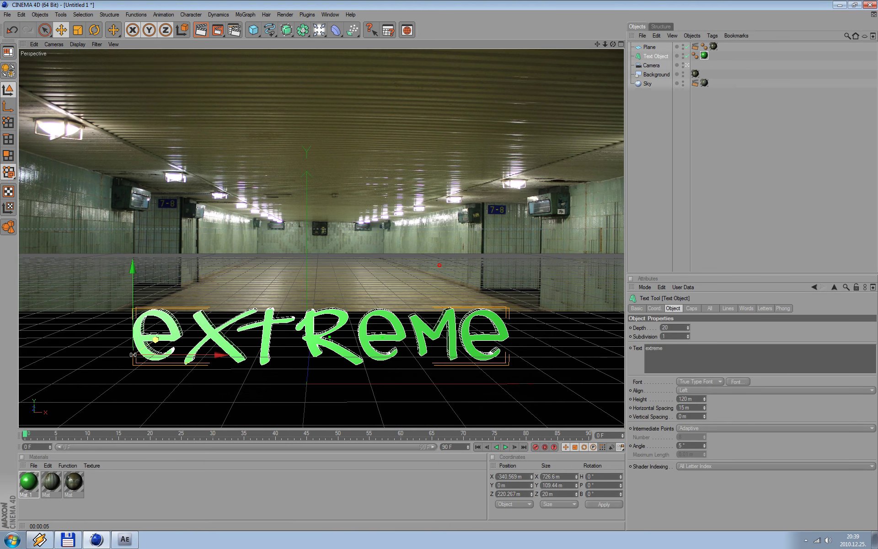
pyautogui.moveTo(156, 339); pyautogui.dragTo(148, 359)
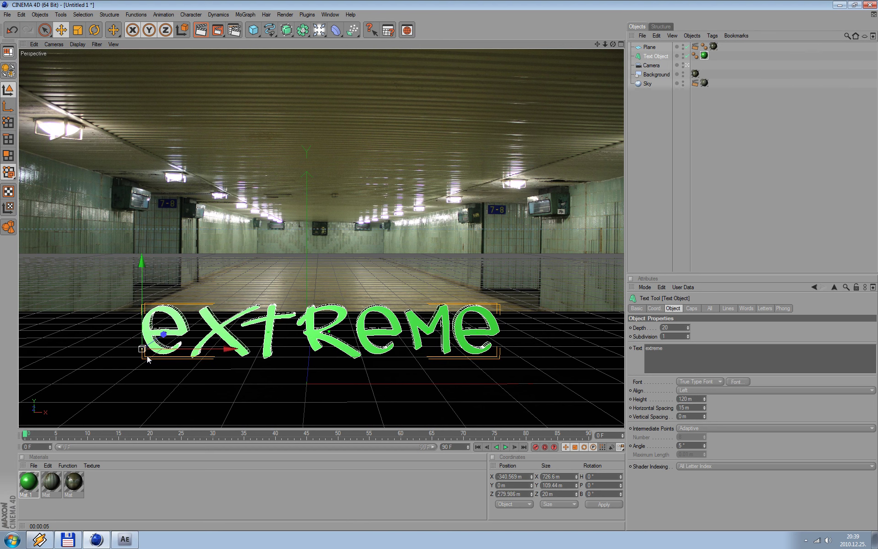
pyautogui.hotkey('ctrl', 'r')
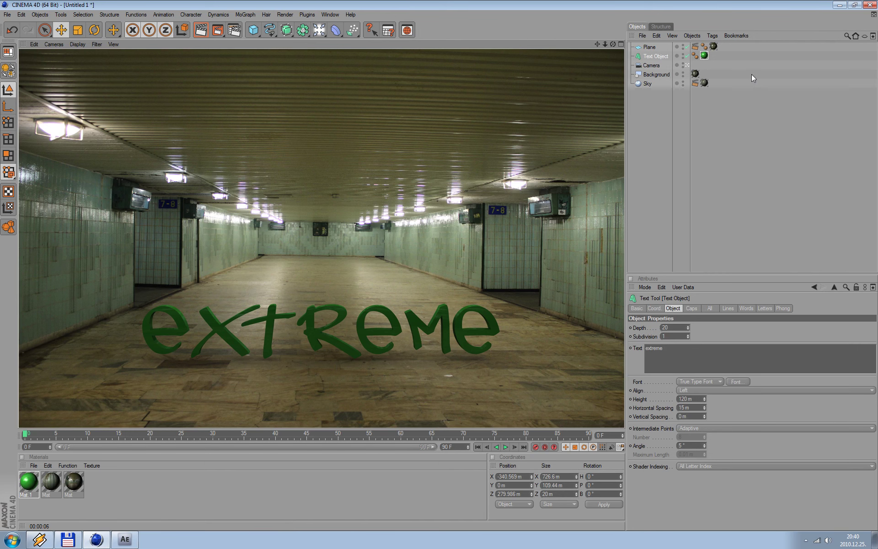
pyautogui.click(650, 60)
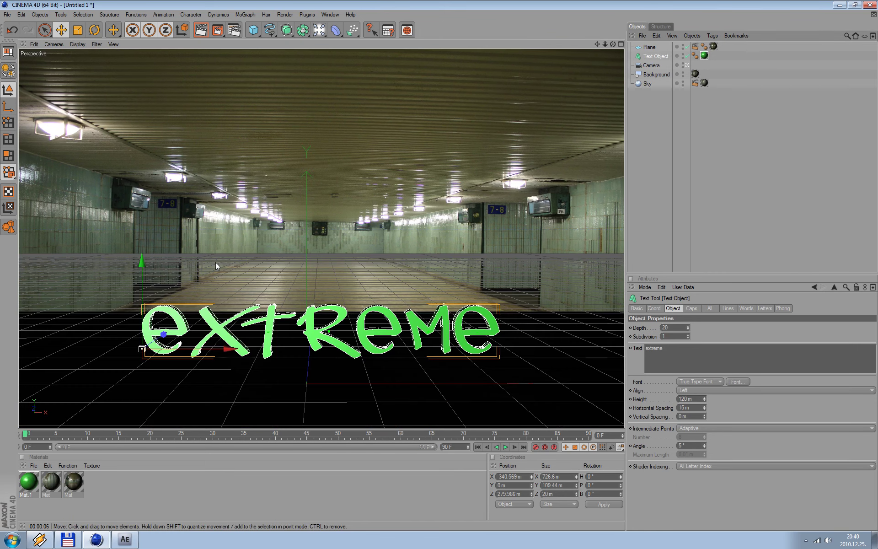
pyautogui.moveTo(141, 262); pyautogui.dragTo(141, 264)
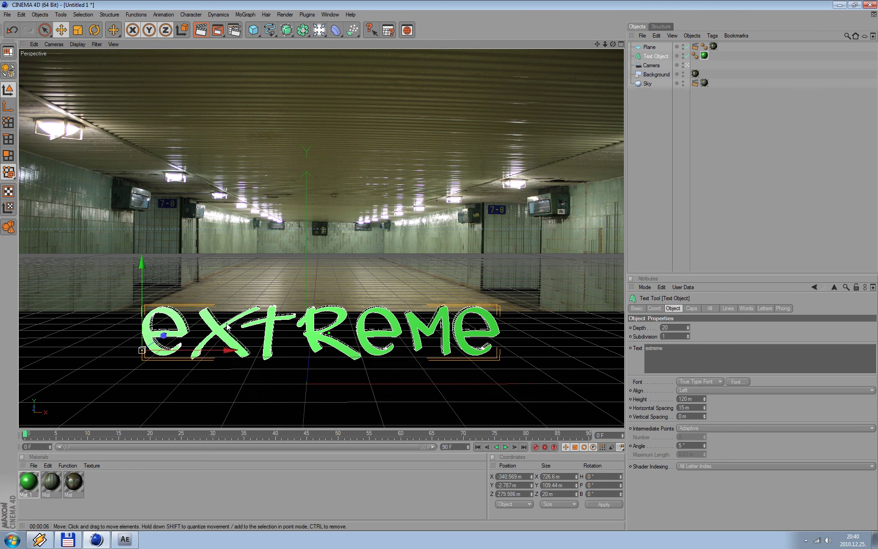
pyautogui.hotkey('ctrl', 'r')
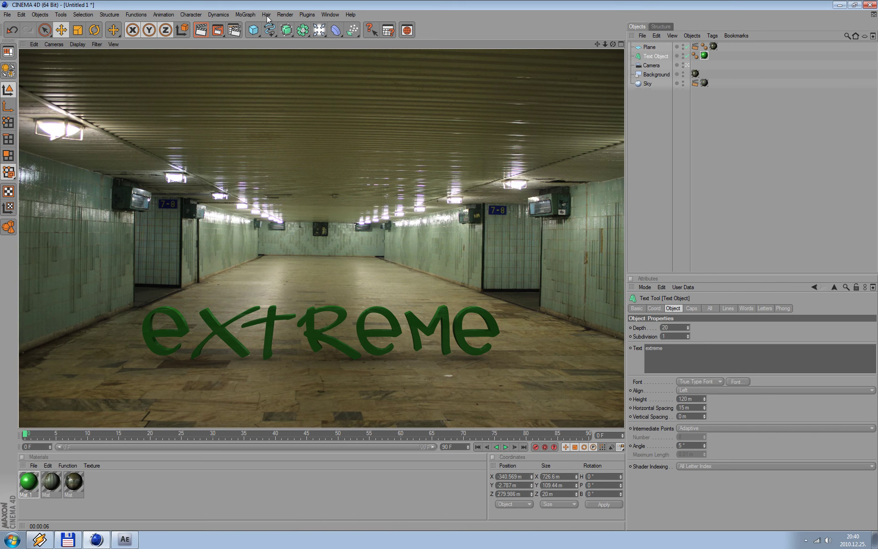
# Save renders as JPEG to E:\extreme, render the 1920×1200 image, then minimize the Picture Viewer.
pyautogui.click(236, 30)
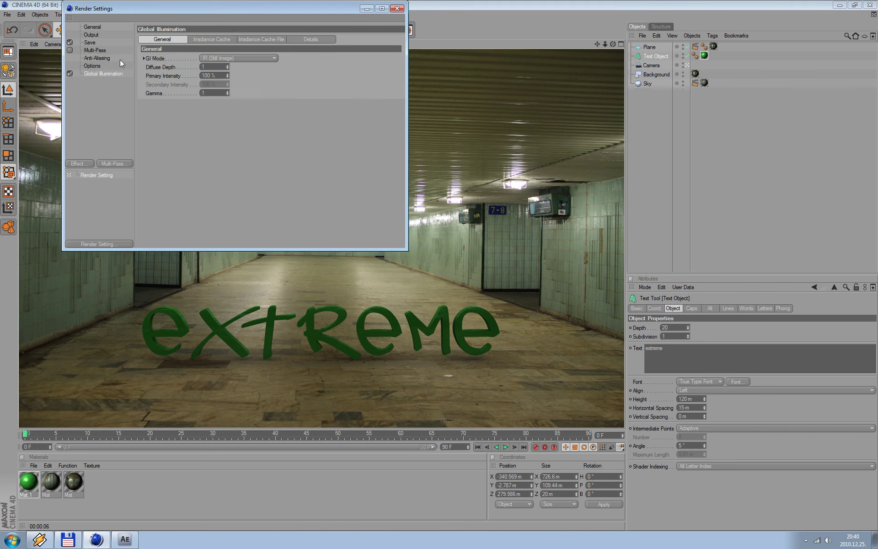
pyautogui.click(91, 35)
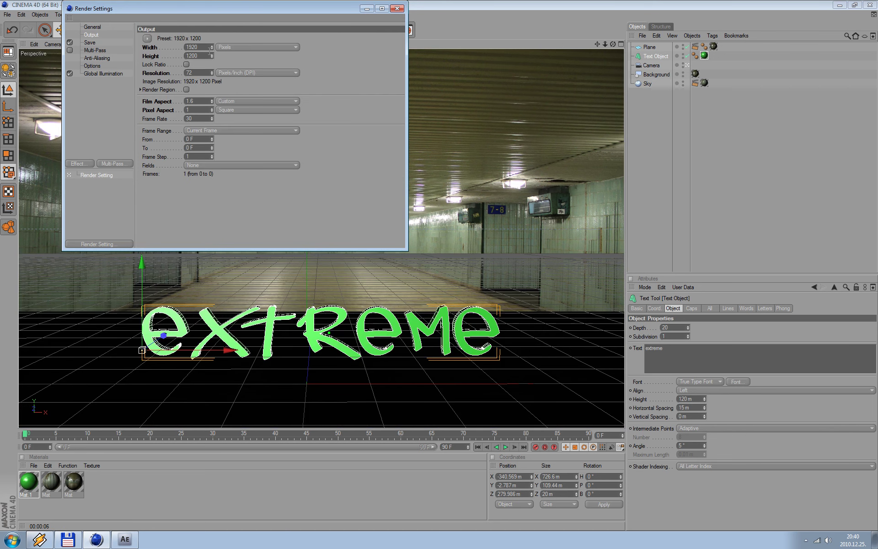
pyautogui.click(89, 42)
pyautogui.click(237, 64)
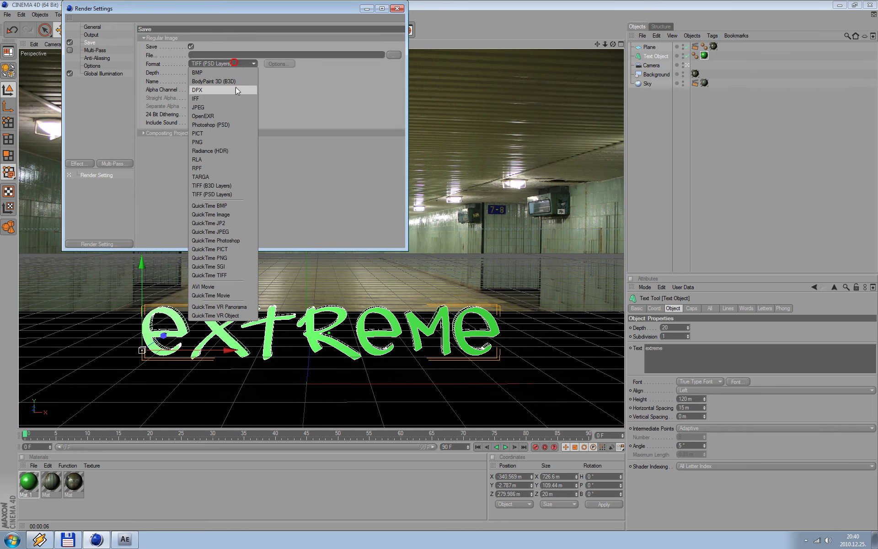
pyautogui.click(219, 108)
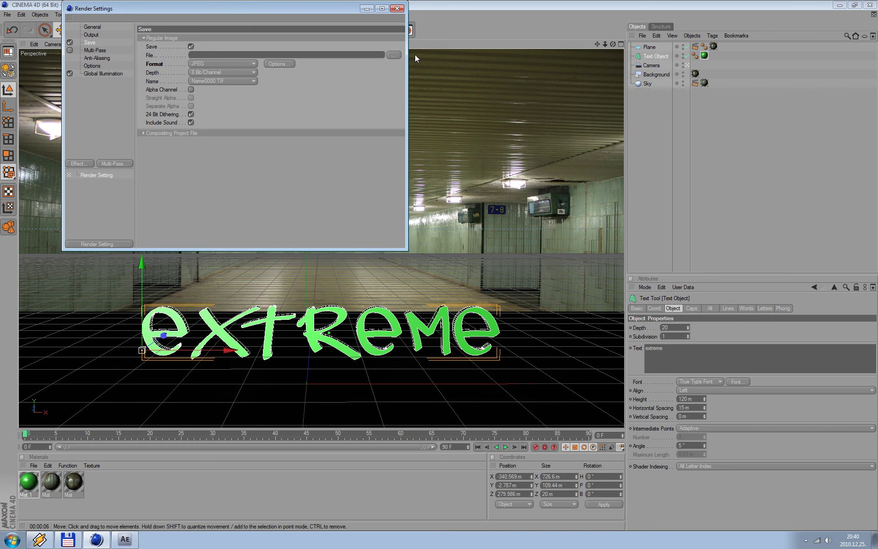
pyautogui.click(394, 55)
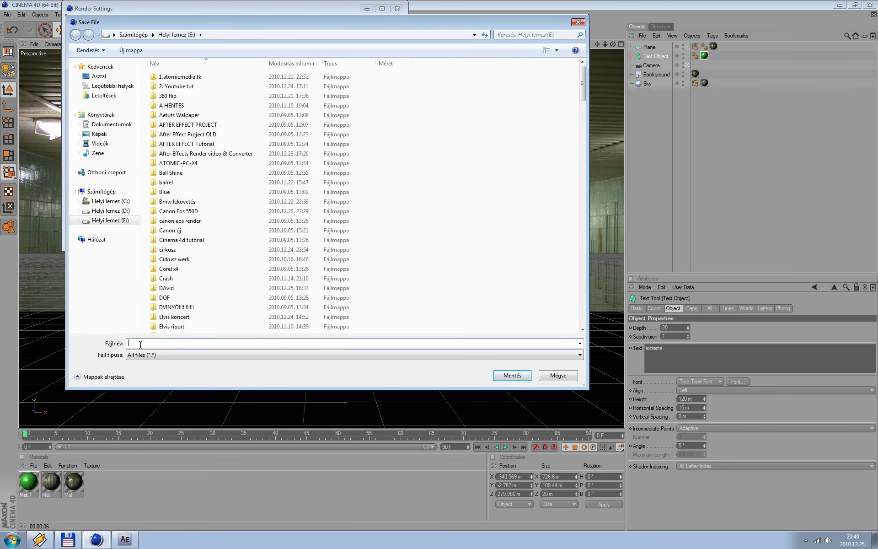
pyautogui.click(139, 344)
pyautogui.press('Return')
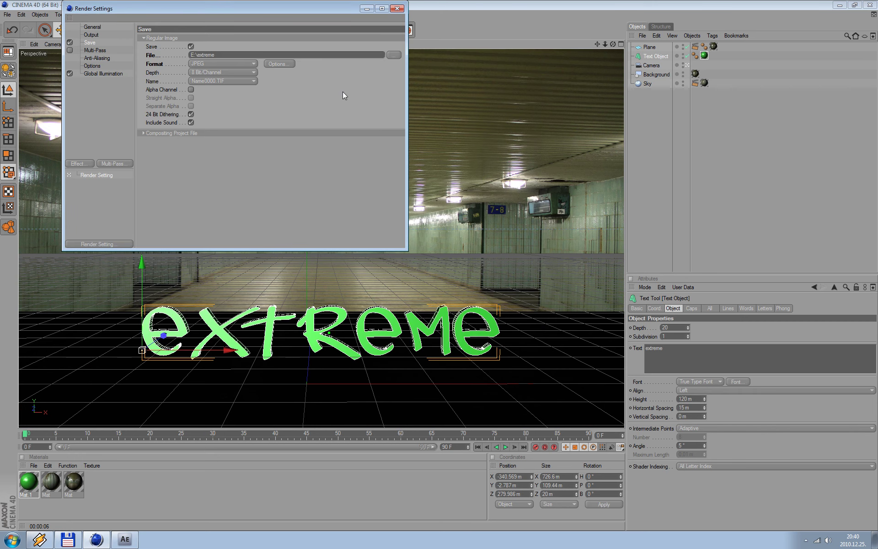
pyautogui.click(397, 8)
pyautogui.hotkey('shift', 'r')
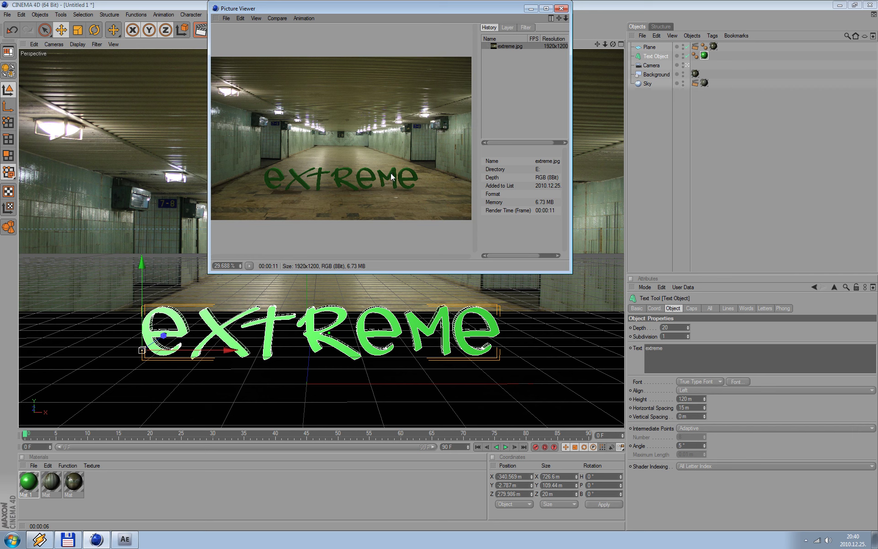
pyautogui.click(532, 9)
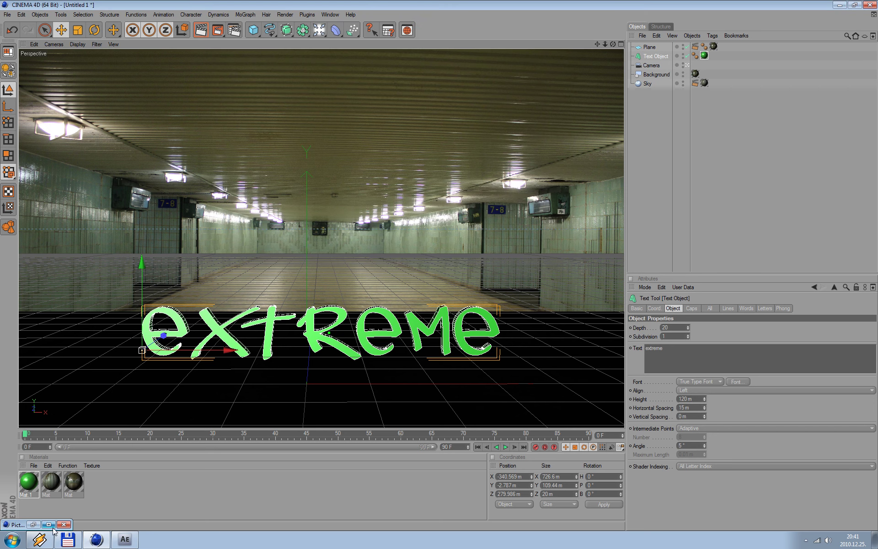
# Import extreme.jpg from drive E into After Effects and build a Full-resolution composition from it.
pyautogui.click(123, 538)
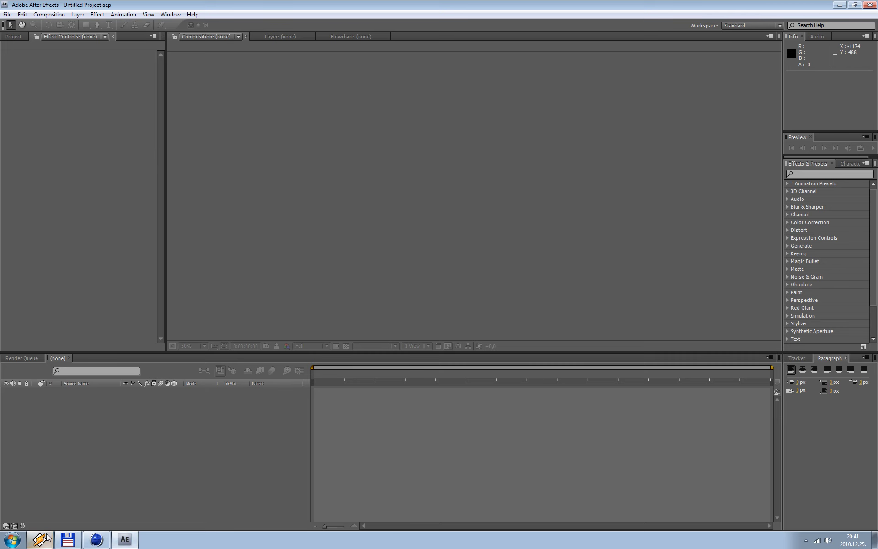
pyautogui.click(68, 540)
pyautogui.click(504, 211)
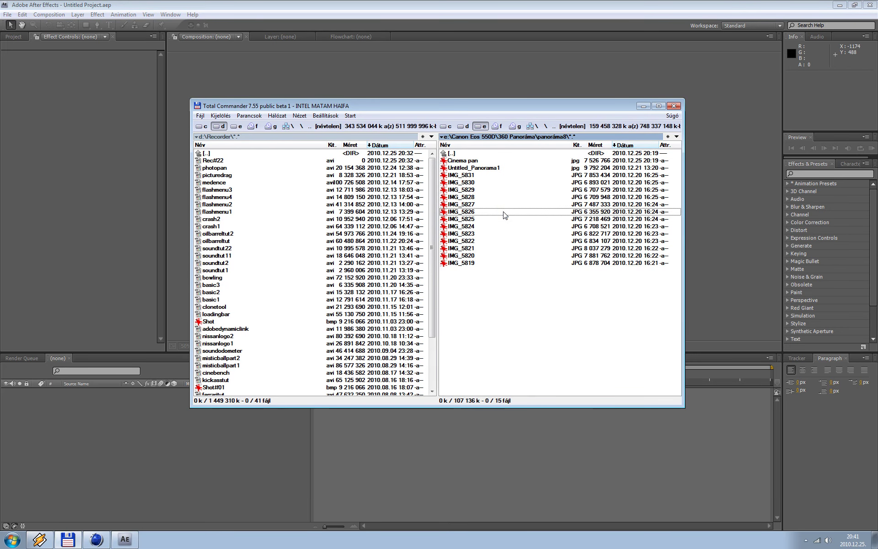
pyautogui.hotkey('ctrl', '\\')
pyautogui.click(484, 335)
pyautogui.scroll(-6, 490, 344)
pyautogui.scroll(-4, 504, 320)
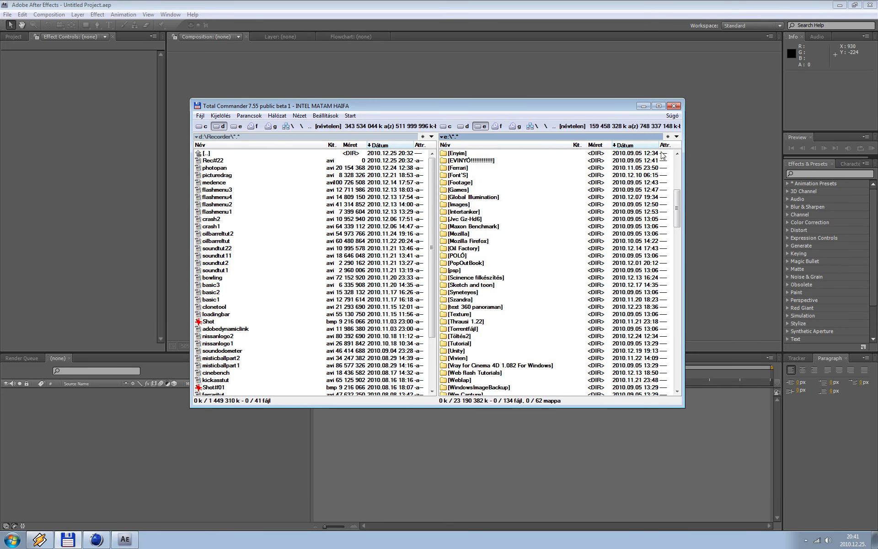
pyautogui.scroll(-2, 532, 291)
pyautogui.moveTo(471, 321); pyautogui.dragTo(87, 198)
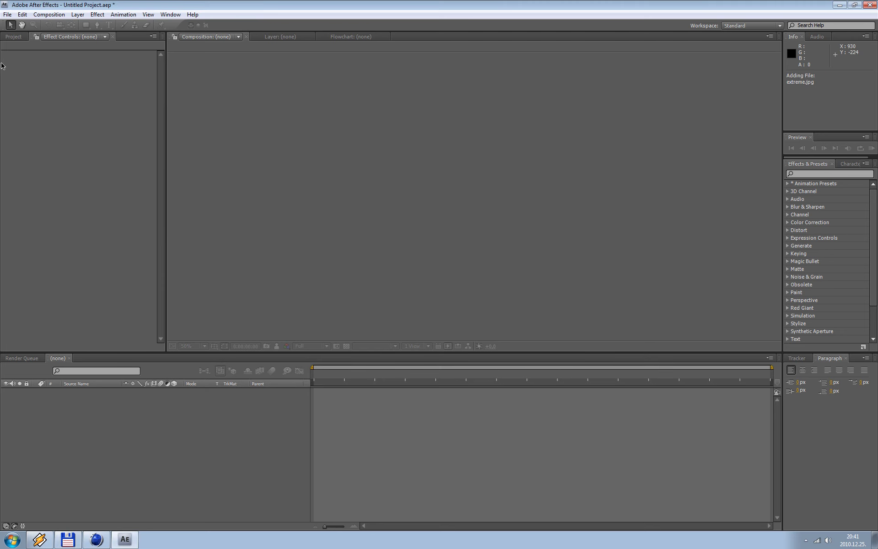
pyautogui.moveTo(12, 118)
pyautogui.mouseDown()
pyautogui.moveTo(48, 299)
pyautogui.moveTo(29, 347)
pyautogui.mouseUp()
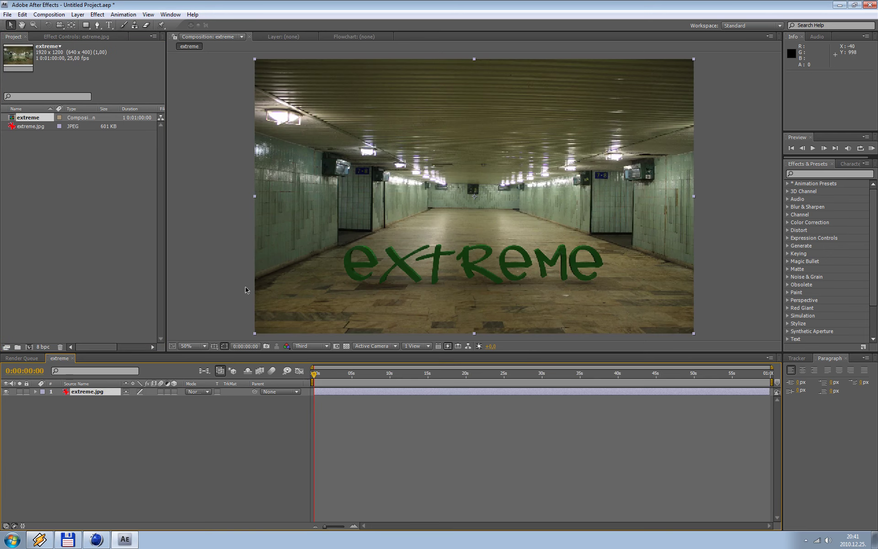
pyautogui.click(311, 345)
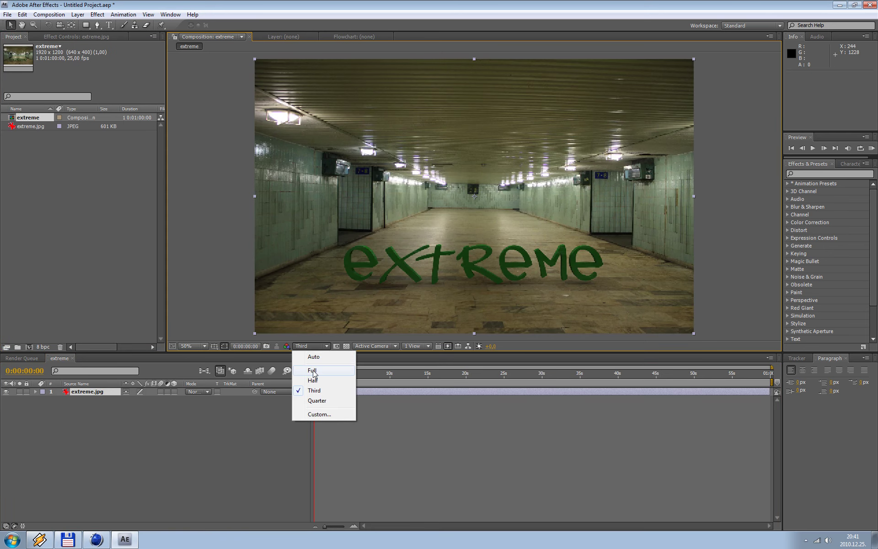
pyautogui.click(304, 369)
# Add an adjustment layer, apply Magic Bullet Looks (searched 'look') to it, and launch its editor.
pyautogui.click(78, 14)
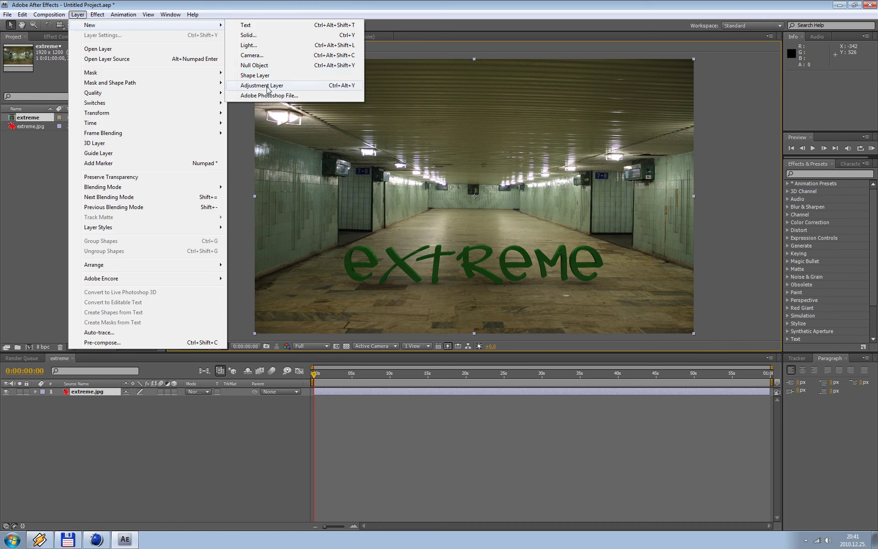
pyautogui.click(266, 87)
pyautogui.click(805, 174)
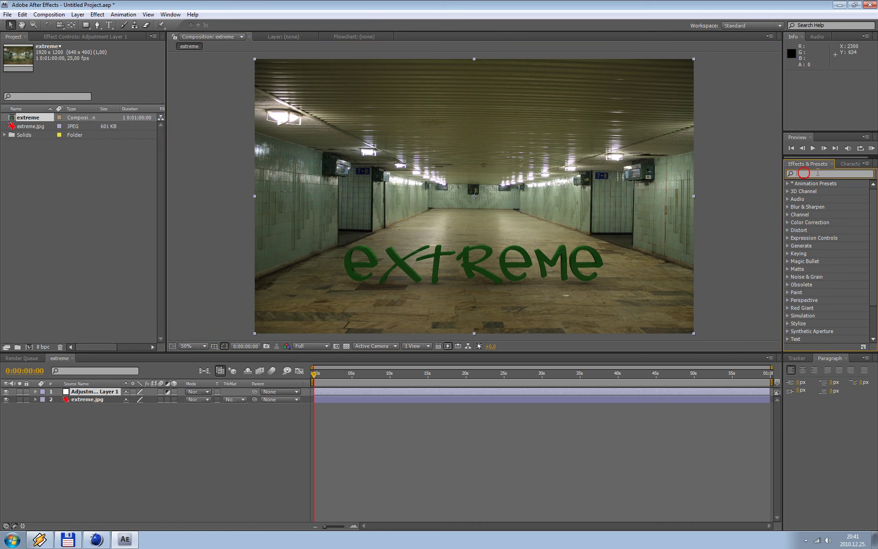
pyautogui.write('l')
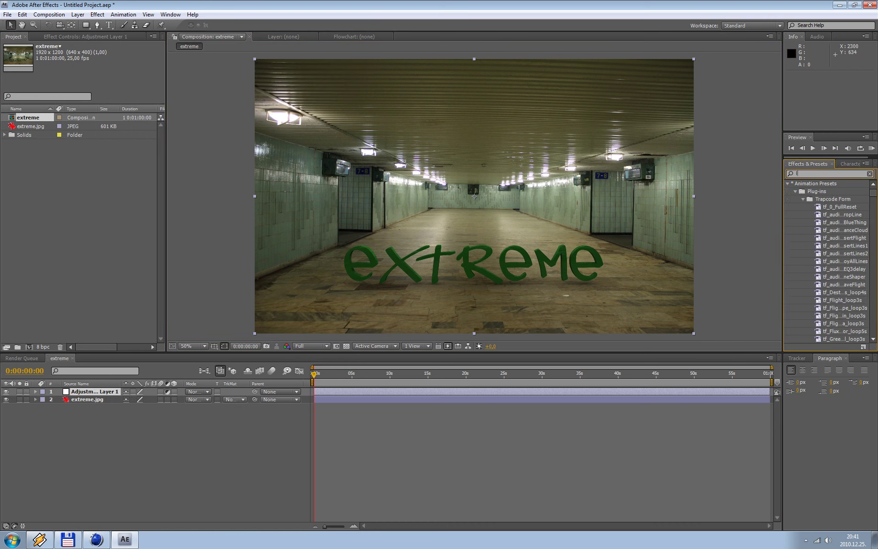
pyautogui.write('ook')
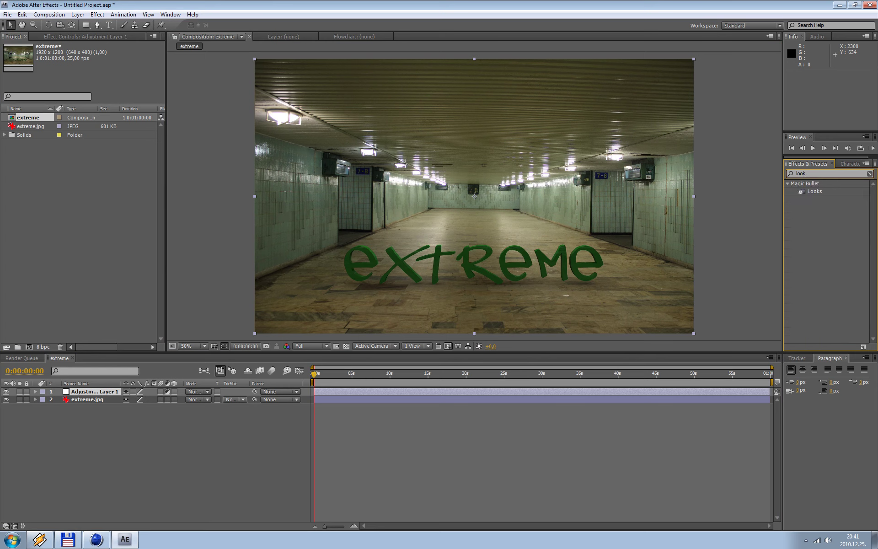
pyautogui.moveTo(812, 198); pyautogui.dragTo(87, 394)
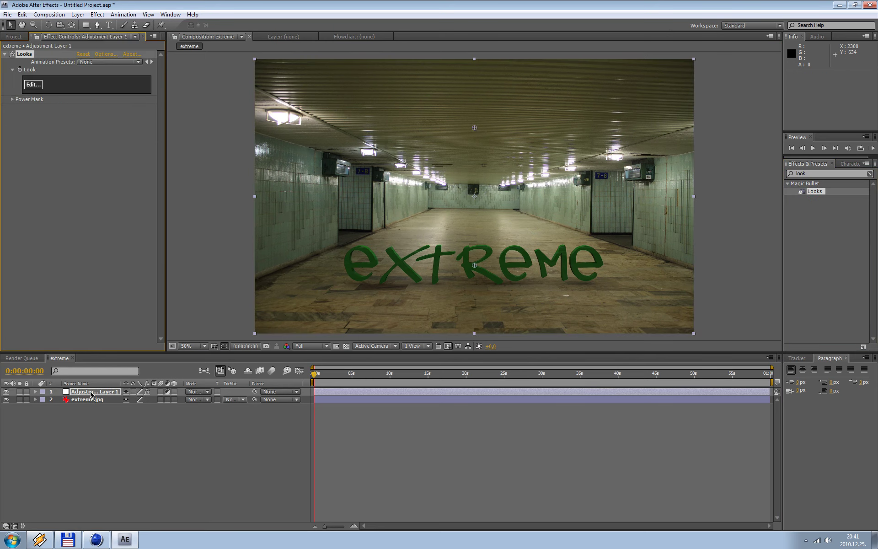
pyautogui.click(38, 85)
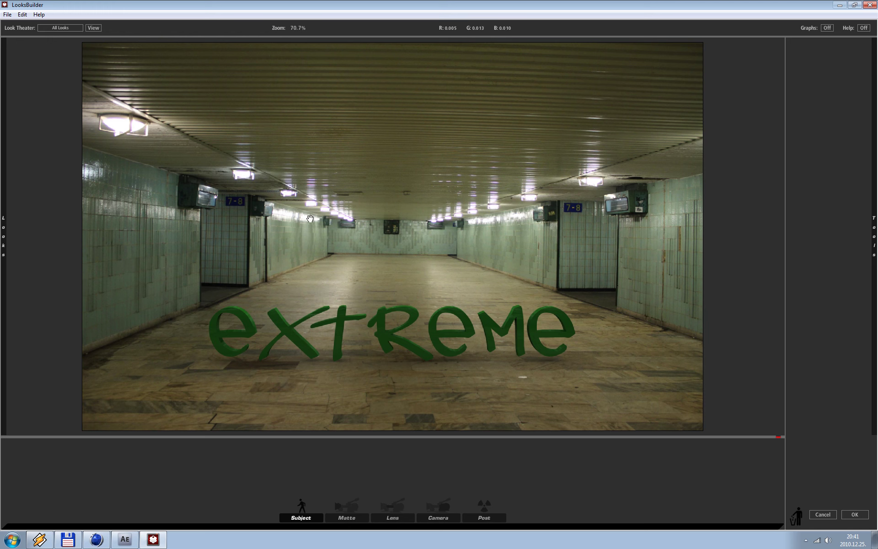
pyautogui.moveTo(4, 233)
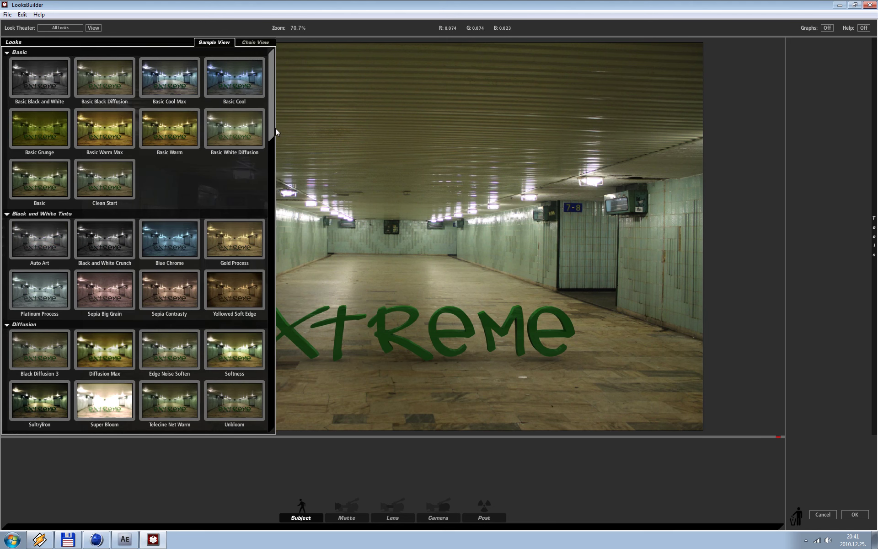
# Preview Telecine Net Warm and Unbloom, then apply Crush Blue Edge and return with OK.
pyautogui.moveTo(273, 125); pyautogui.dragTo(269, 175)
pyautogui.click(187, 197)
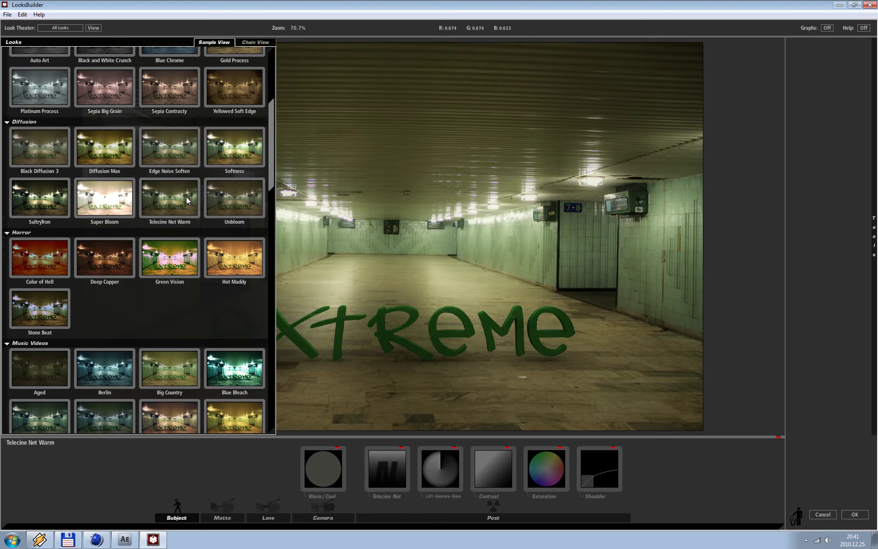
pyautogui.click(233, 201)
pyautogui.moveTo(273, 164); pyautogui.dragTo(266, 210)
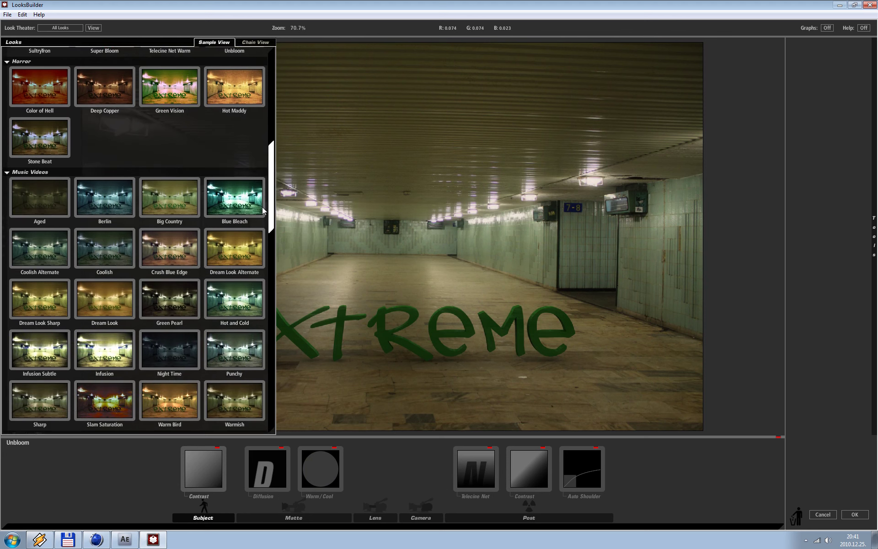
pyautogui.click(192, 261)
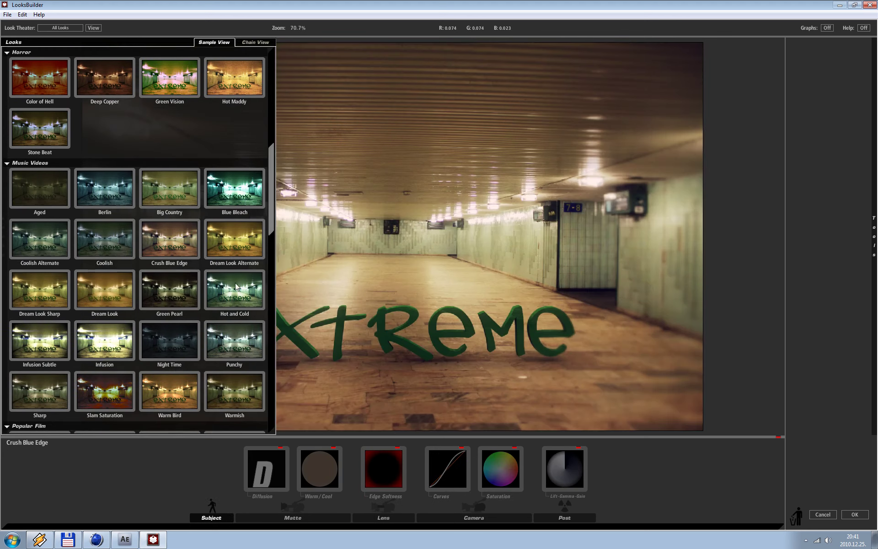
pyautogui.click(854, 515)
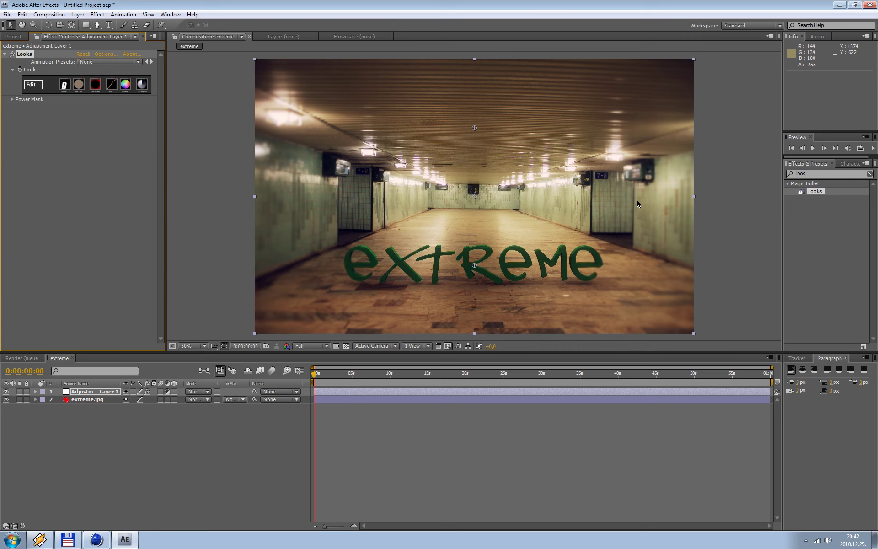
# Save the current frame as a file with the output module set to JPEG Sequence.
pyautogui.click(197, 89)
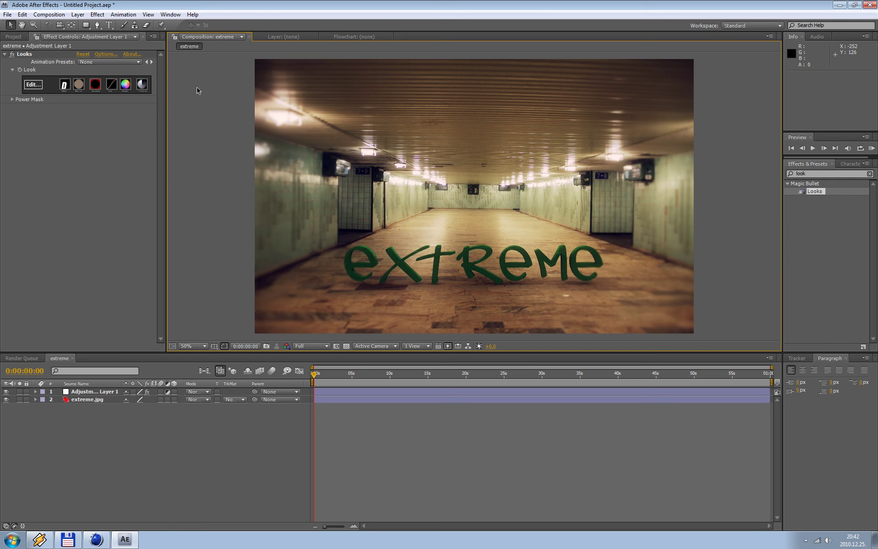
pyautogui.click(63, 16)
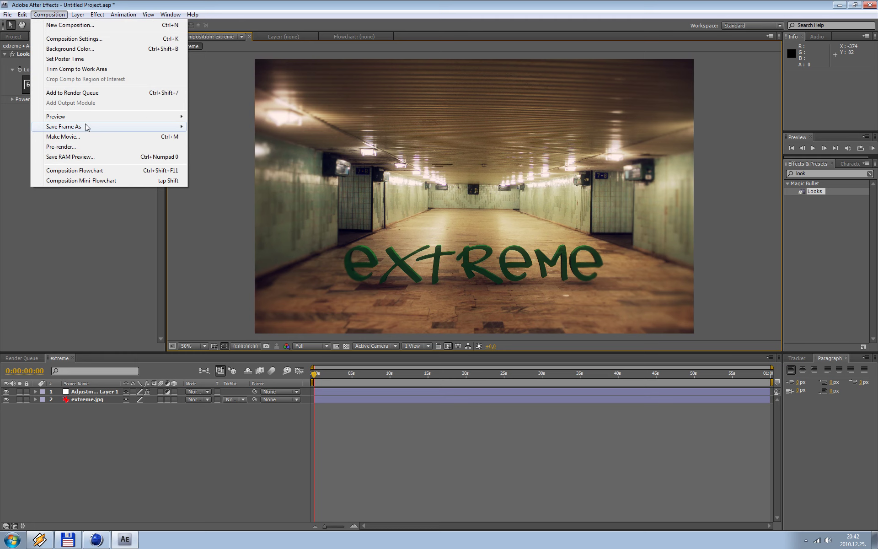
pyautogui.moveTo(64, 127)
pyautogui.click(191, 128)
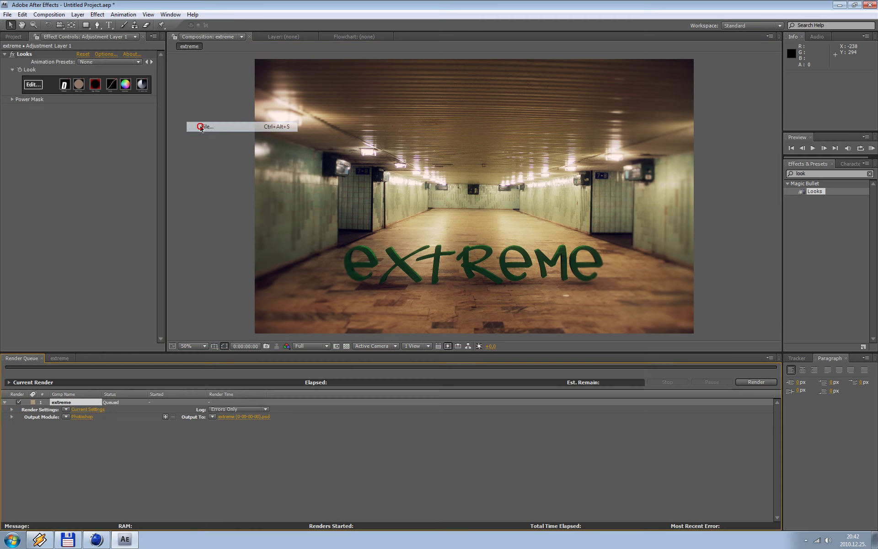
pyautogui.click(85, 418)
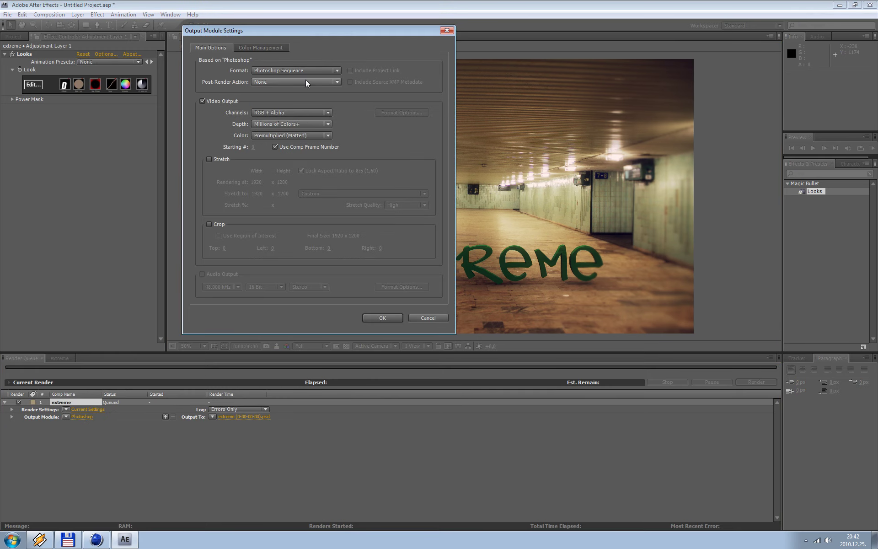
pyautogui.click(297, 71)
pyautogui.click(292, 183)
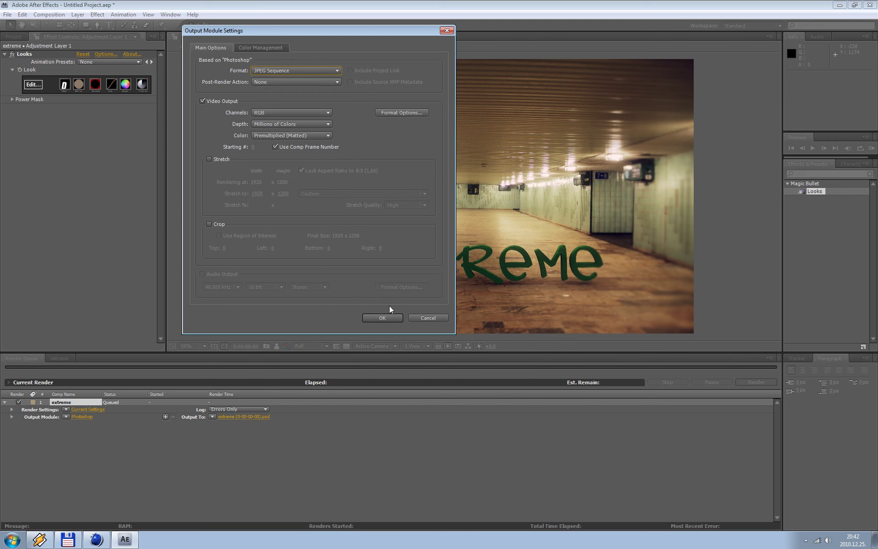
pyautogui.click(387, 318)
# Point the output to the drive E: root and render the frame.
pyautogui.click(243, 417)
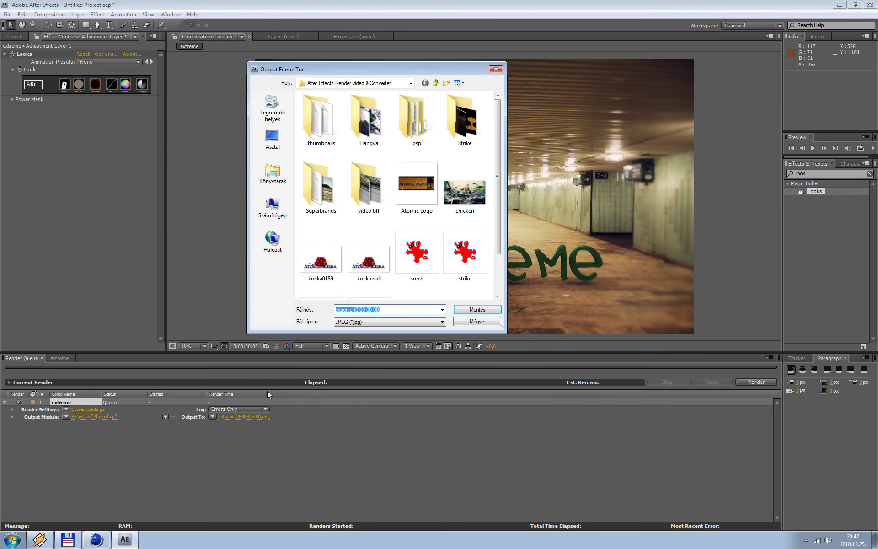
pyautogui.click(435, 83)
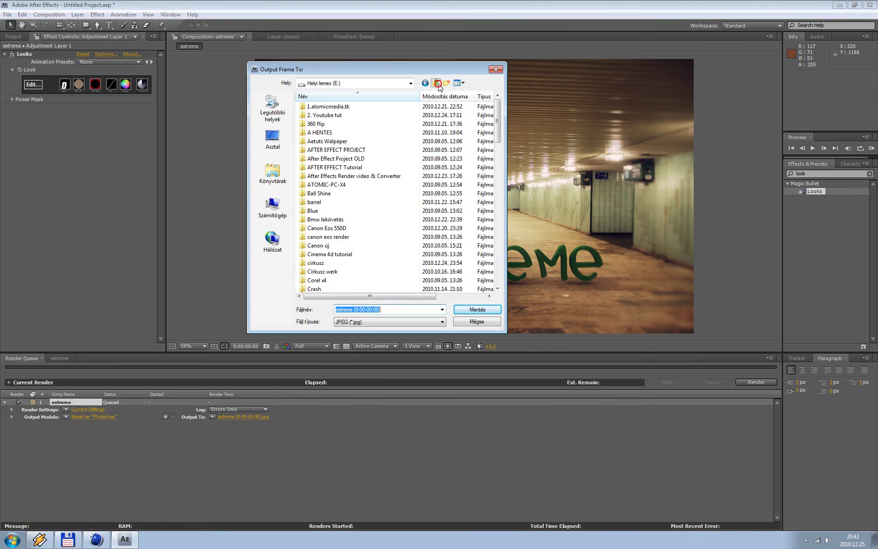
pyautogui.click(371, 220)
pyautogui.click(473, 309)
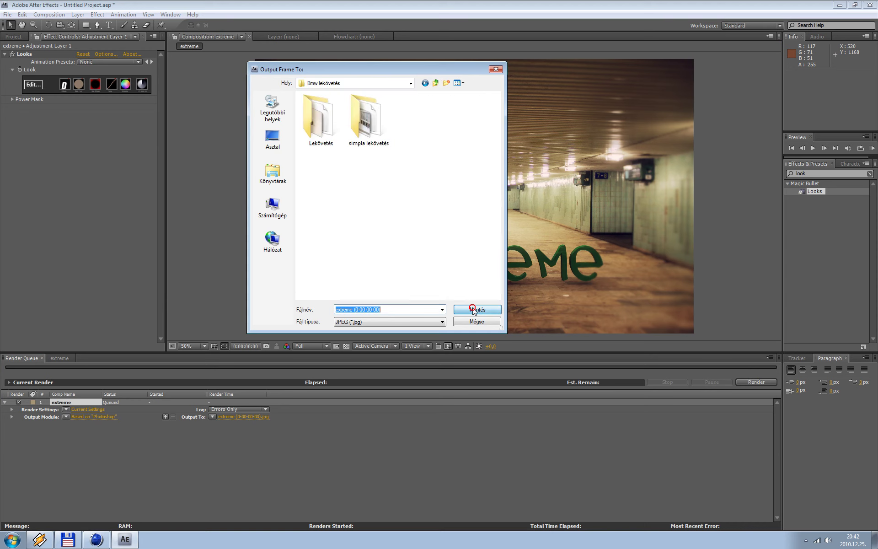
pyautogui.click(436, 82)
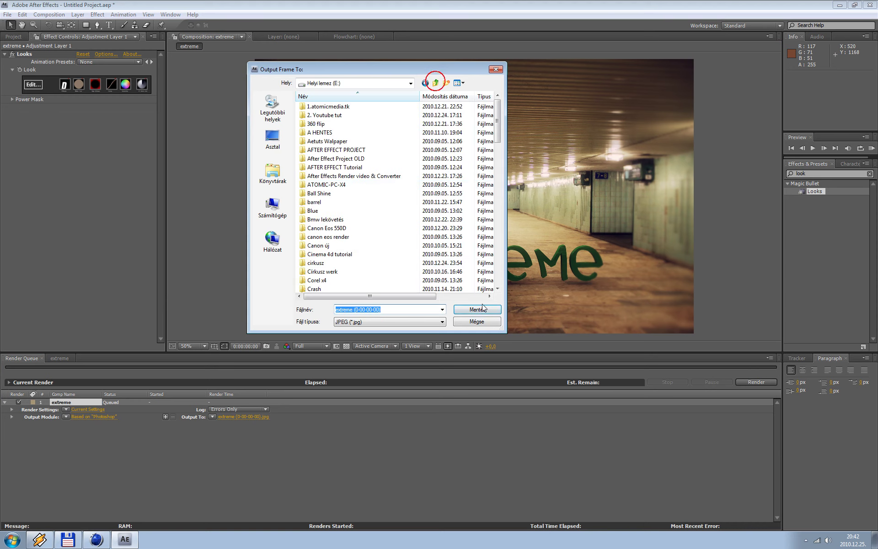
pyautogui.click(477, 311)
pyautogui.click(756, 382)
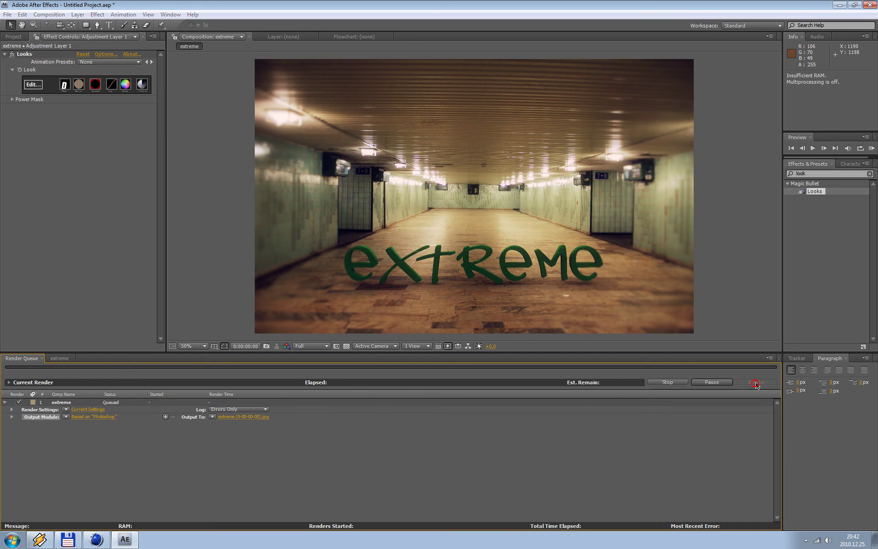
# Open extreme (0-00-00-00).jpg from Total Commander in IrfanView and display it full screen.
pyautogui.click(840, 5)
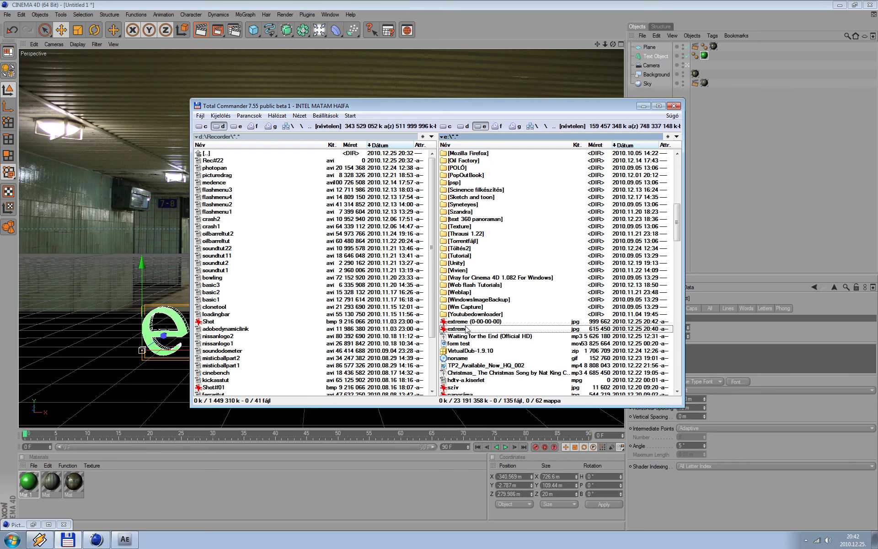
pyautogui.doubleClick(466, 322)
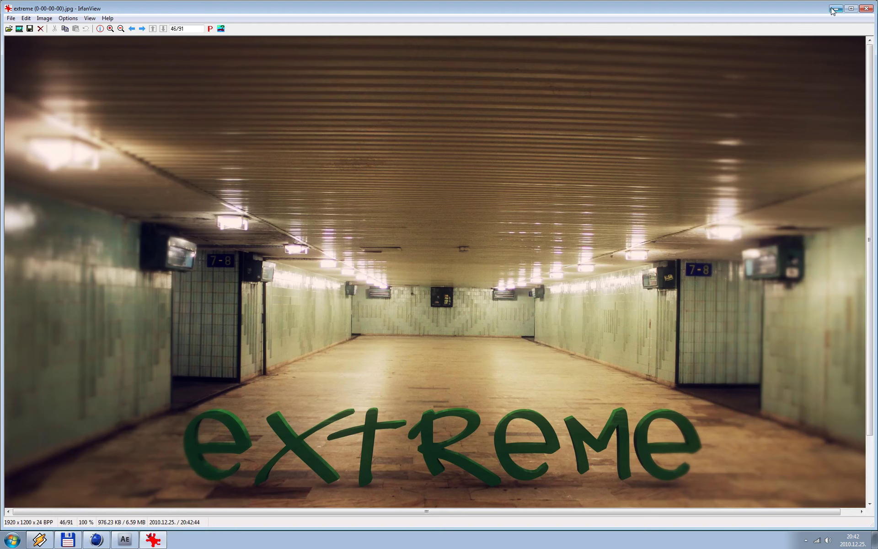
pyautogui.click(836, 8)
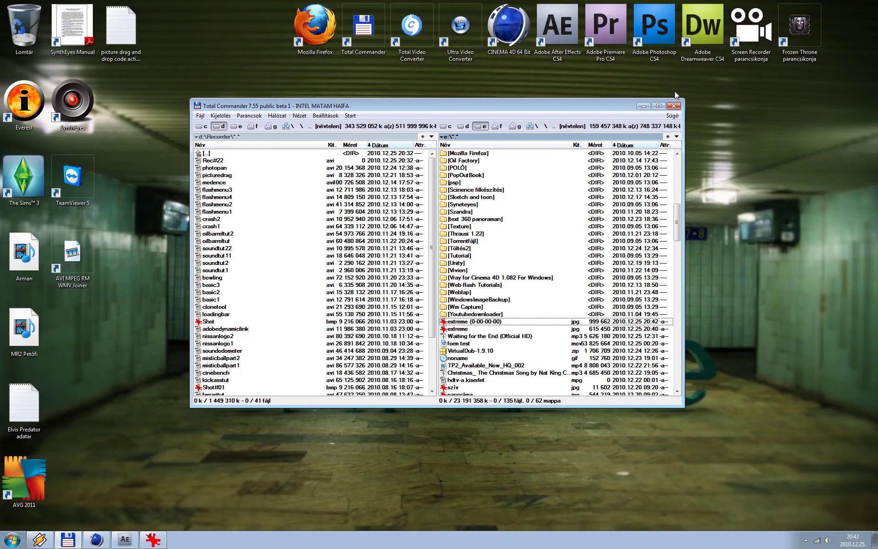
pyautogui.click(644, 105)
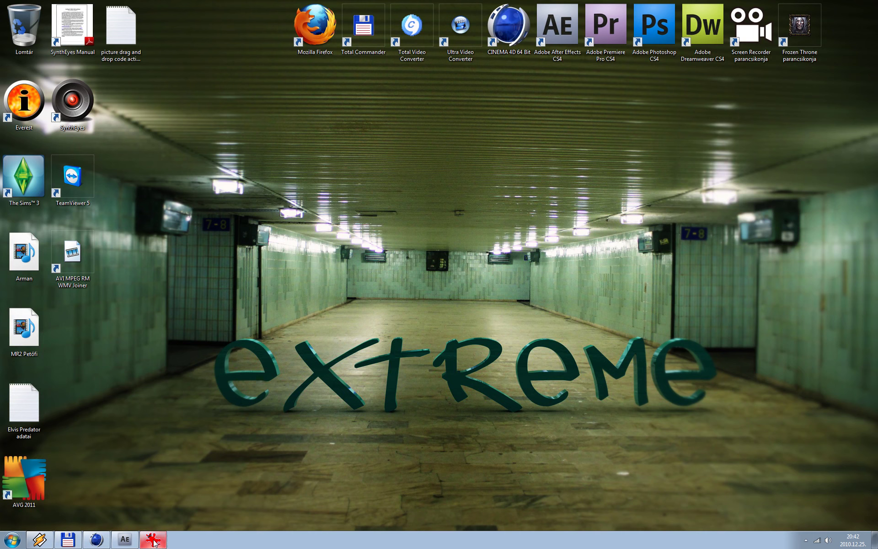
pyautogui.click(124, 540)
pyautogui.click(152, 540)
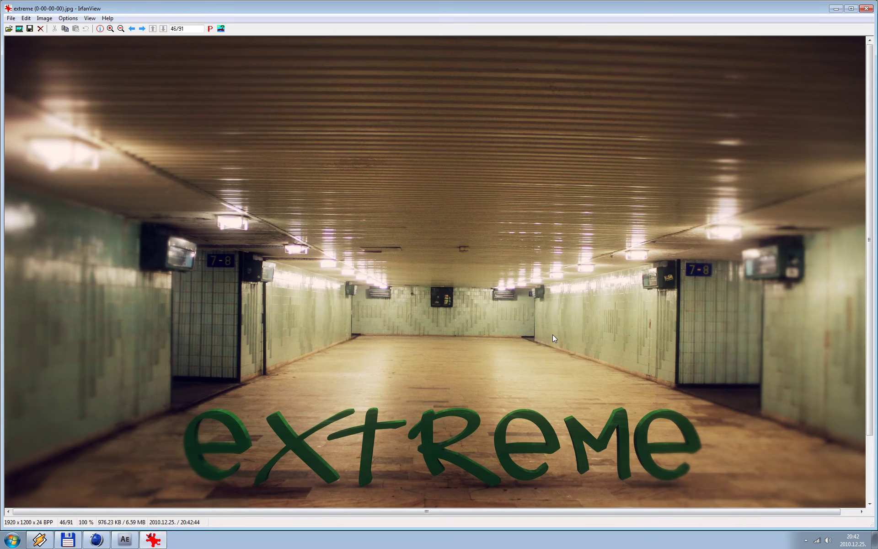
pyautogui.doubleClick(502, 281)
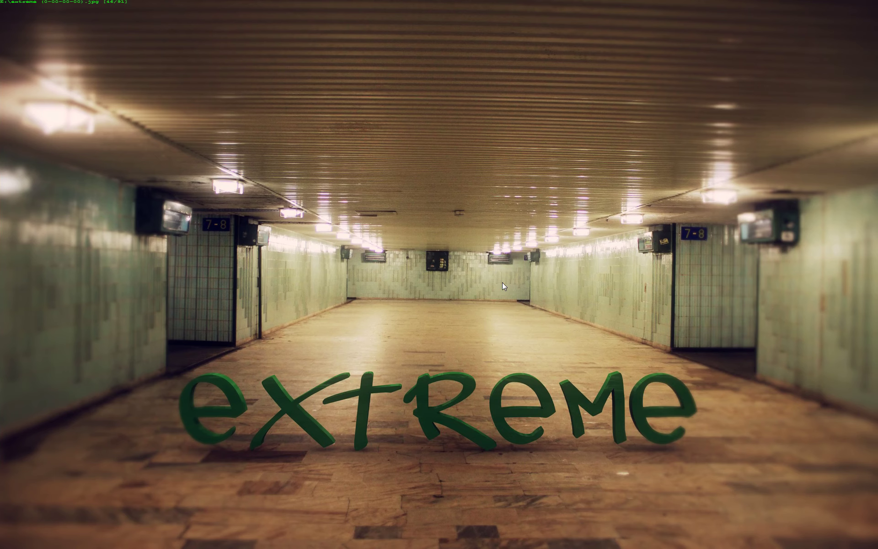